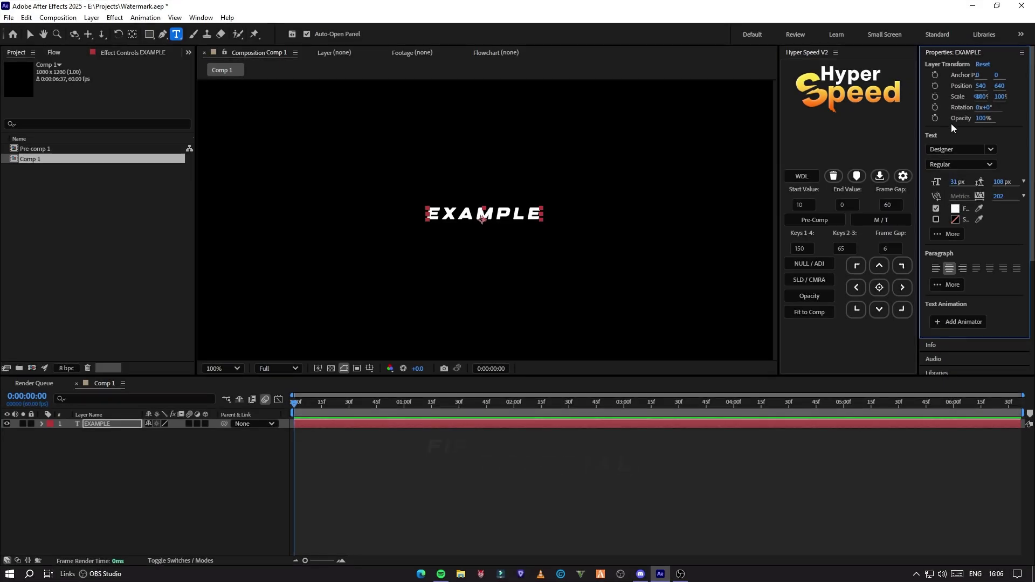
# Step: Examine the character settings used for the EXAMPLE text
pyautogui.click(955, 53)
pyautogui.click(939, 130)
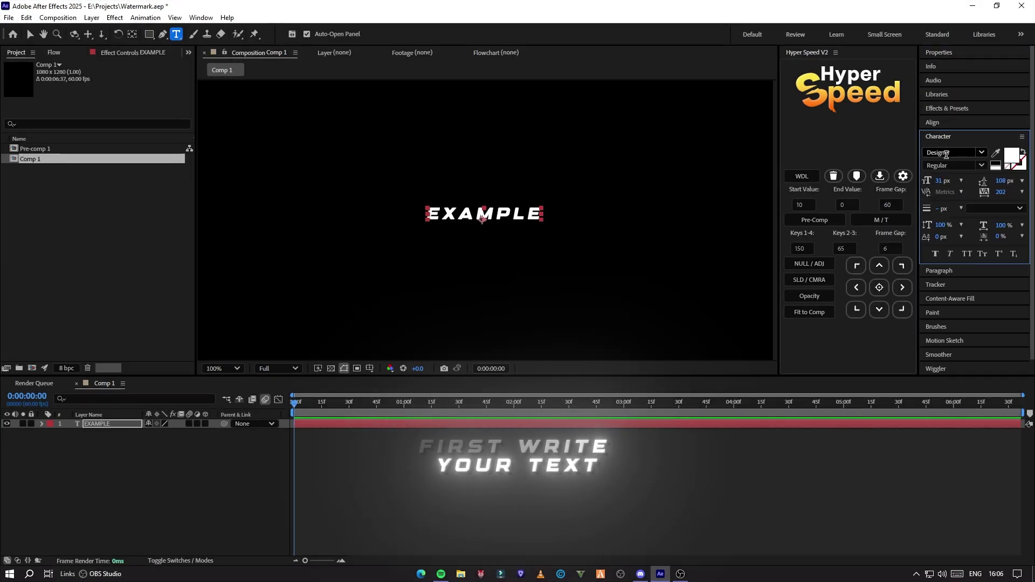
pyautogui.click(943, 124)
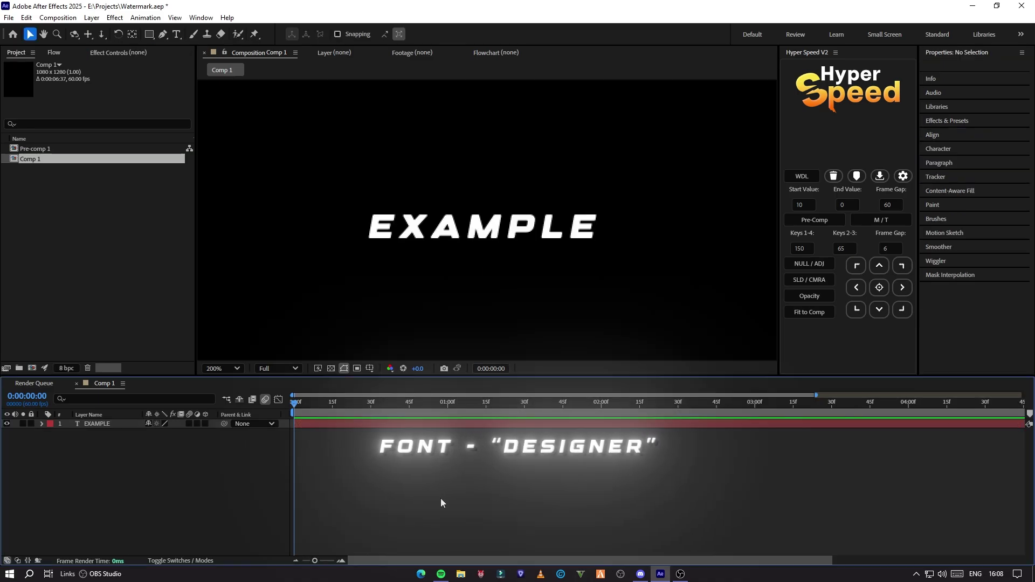
# Step: Show the proportional grid and draw a short vertical white 5 px line with the Pen tool before the EXAMPLE text, along the vertical grid line
pyautogui.click(370, 368)
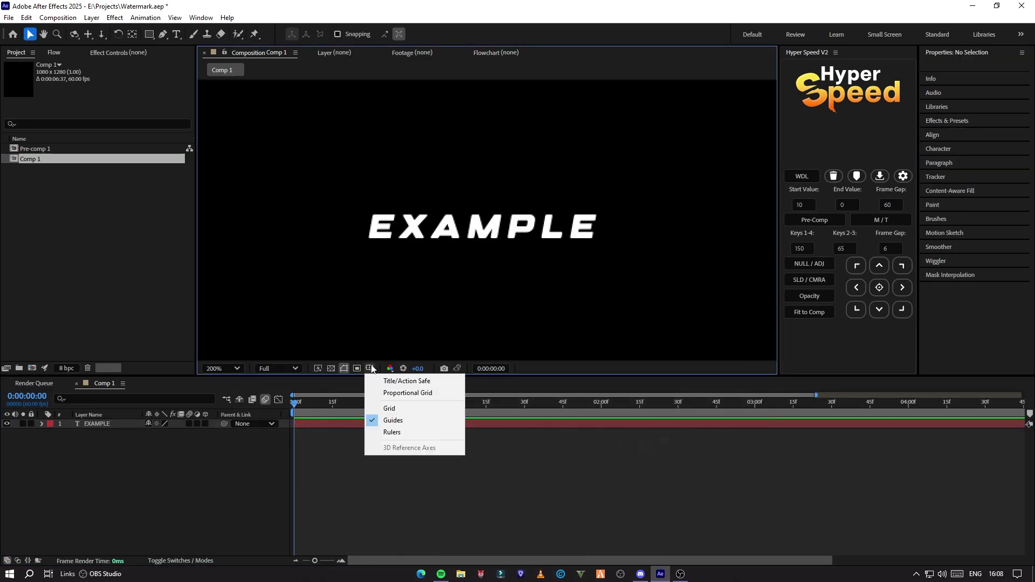
pyautogui.click(384, 394)
pyautogui.press('g')
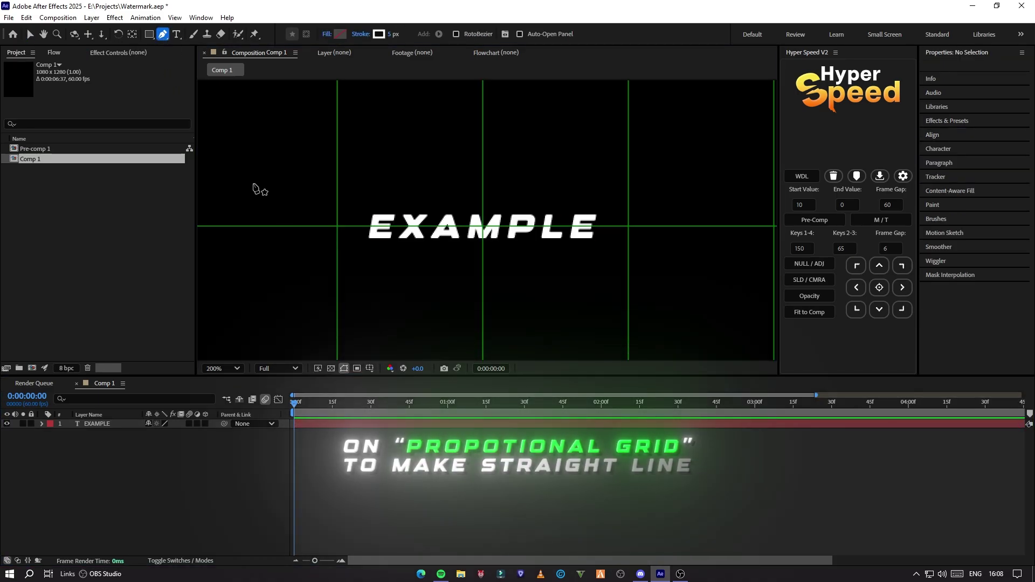
pyautogui.press('.')
pyautogui.moveTo(315, 290); pyautogui.dragTo(435, 289)
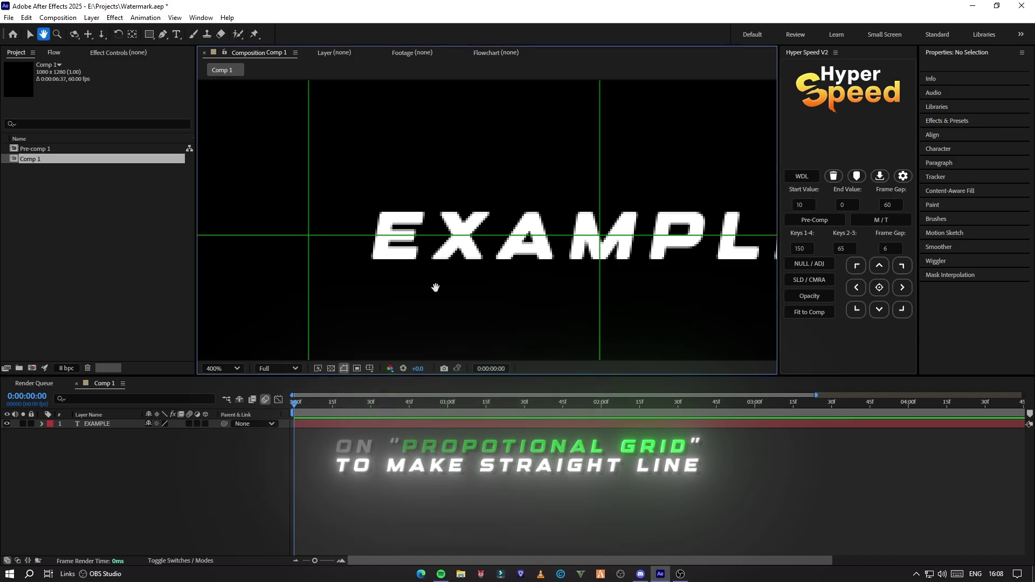
pyautogui.click(309, 201)
pyautogui.click(309, 276)
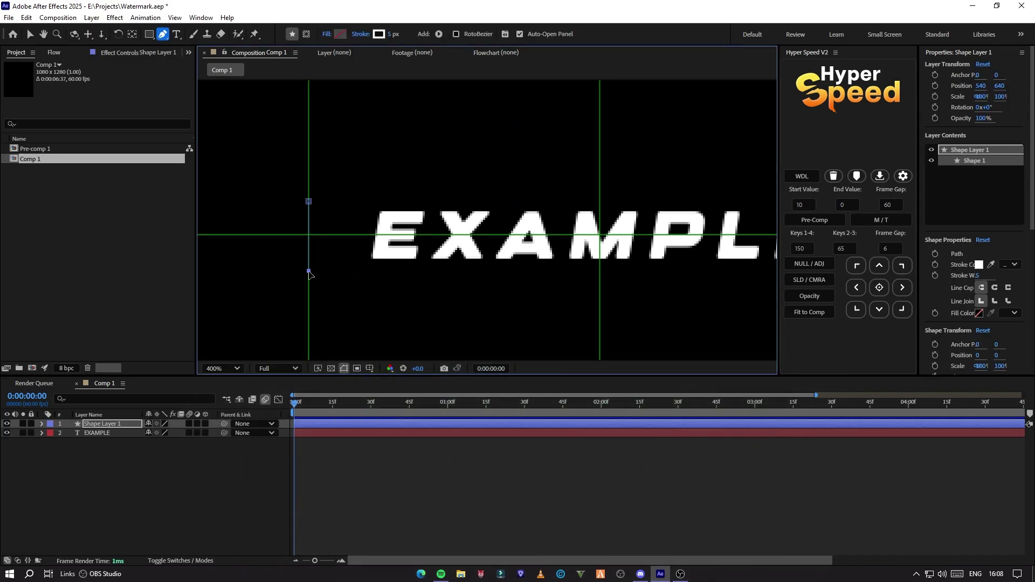
pyautogui.click(339, 431)
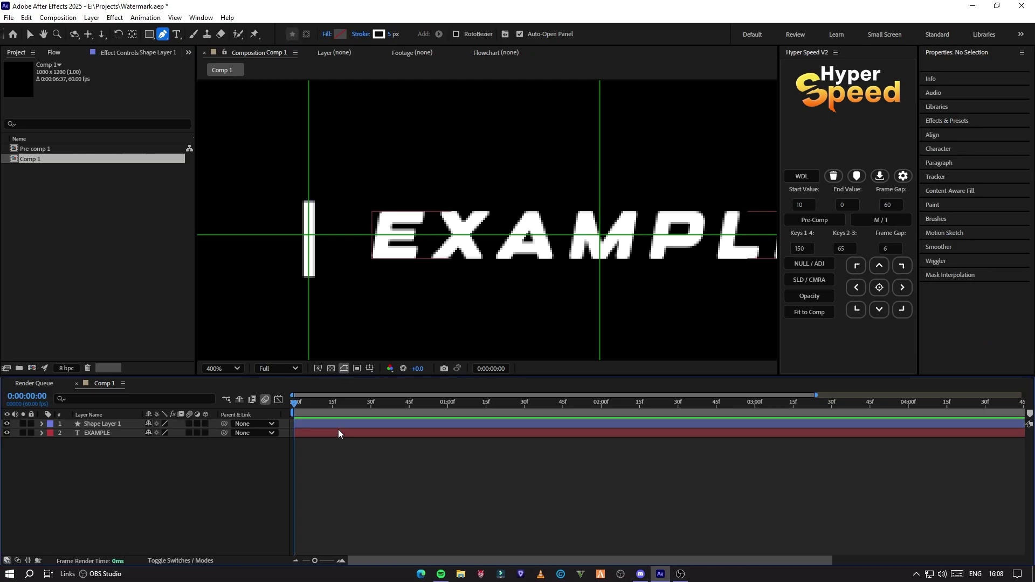
# Step: Centre the line layer's anchor point on the shape and align the layer to the centre of the composition
pyautogui.click(338, 427)
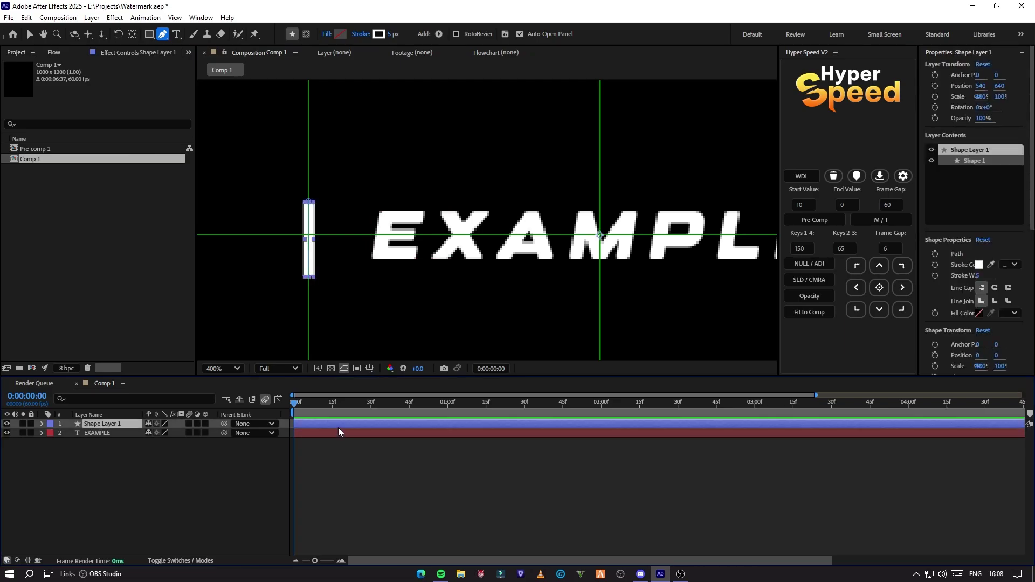
pyautogui.click(879, 289)
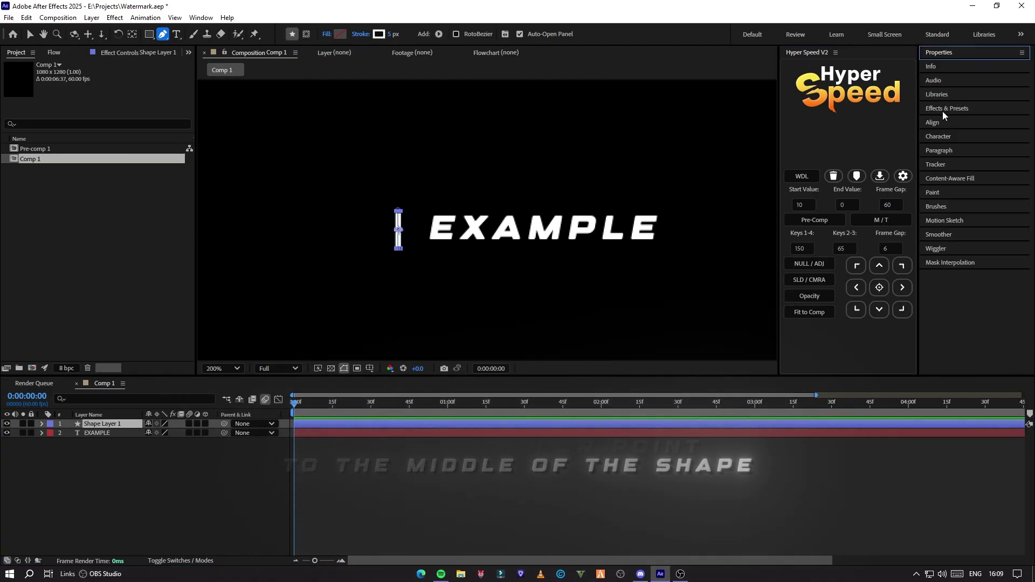
pyautogui.click(941, 122)
pyautogui.click(948, 157)
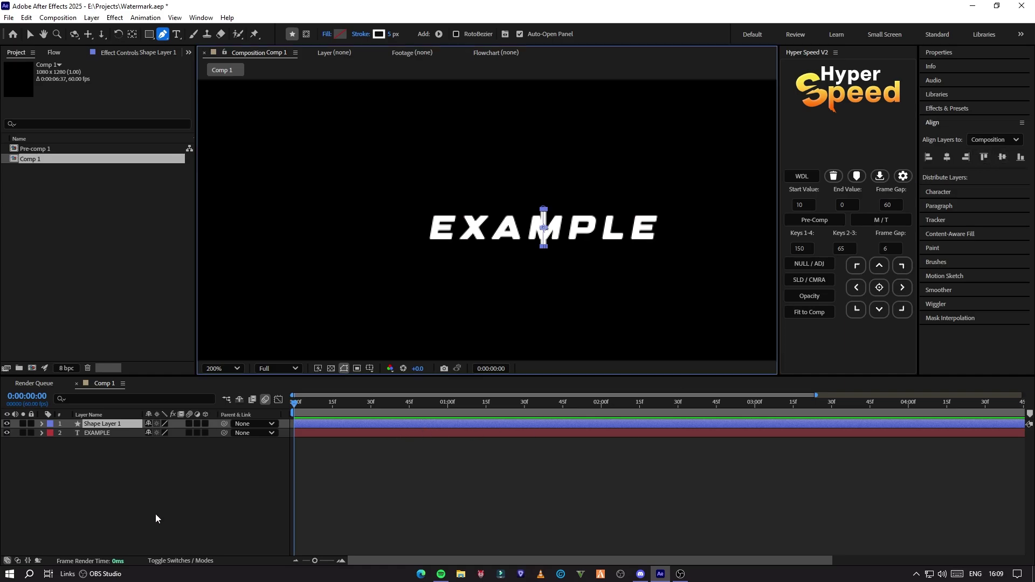
# Step: Shift the line horizontally to an X position of about 417, just before the first letter of EXAMPLE
pyautogui.press('p')
pyautogui.moveTo(151, 434); pyautogui.dragTo(37, 442)
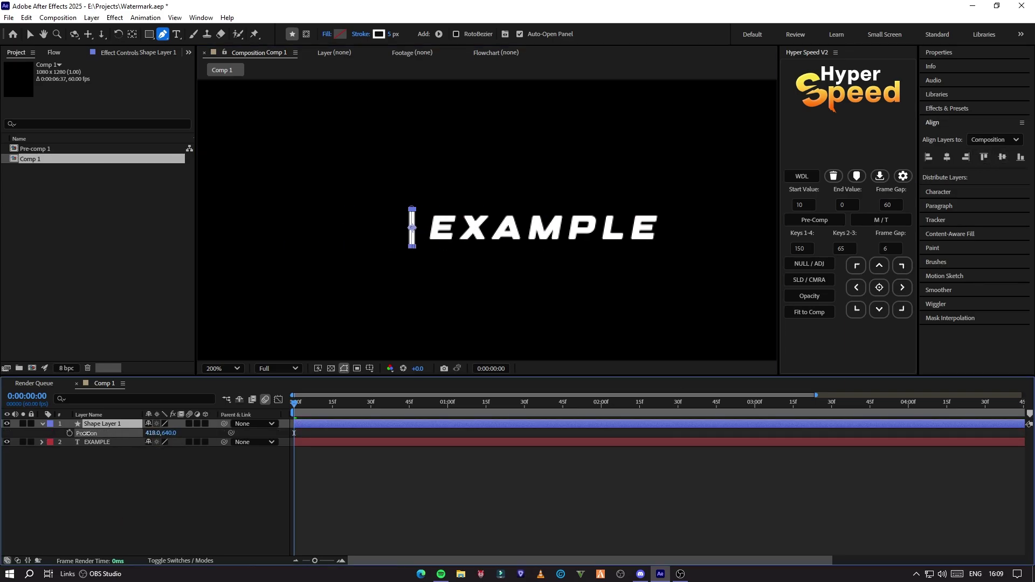
pyautogui.click(270, 476)
# Step: Unlink the line's scale dimensions and add a scale keyframe at 0:00:00:00 with the vertical scale at 0%
pyautogui.press('s')
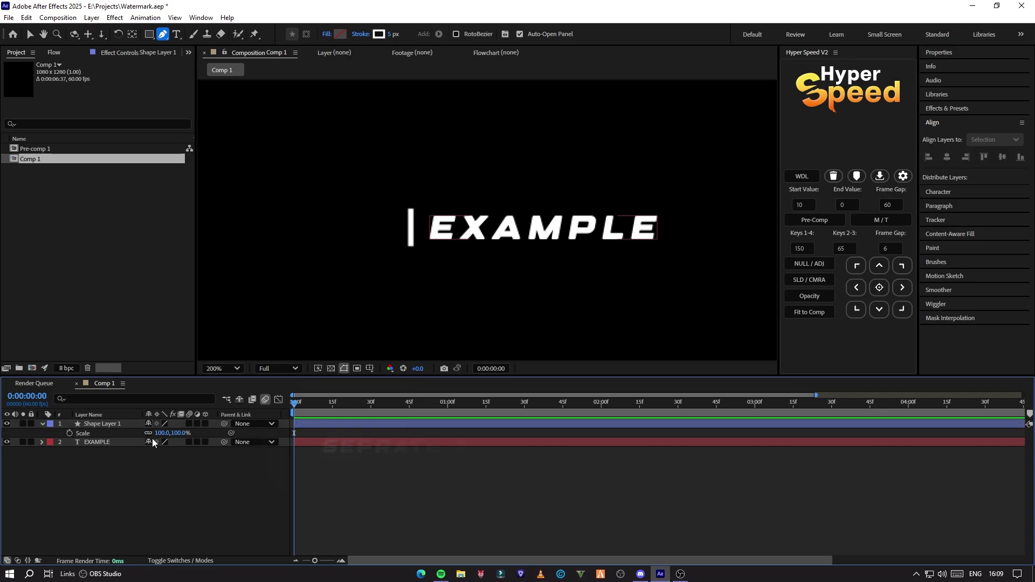
pyautogui.click(149, 433)
pyautogui.click(70, 433)
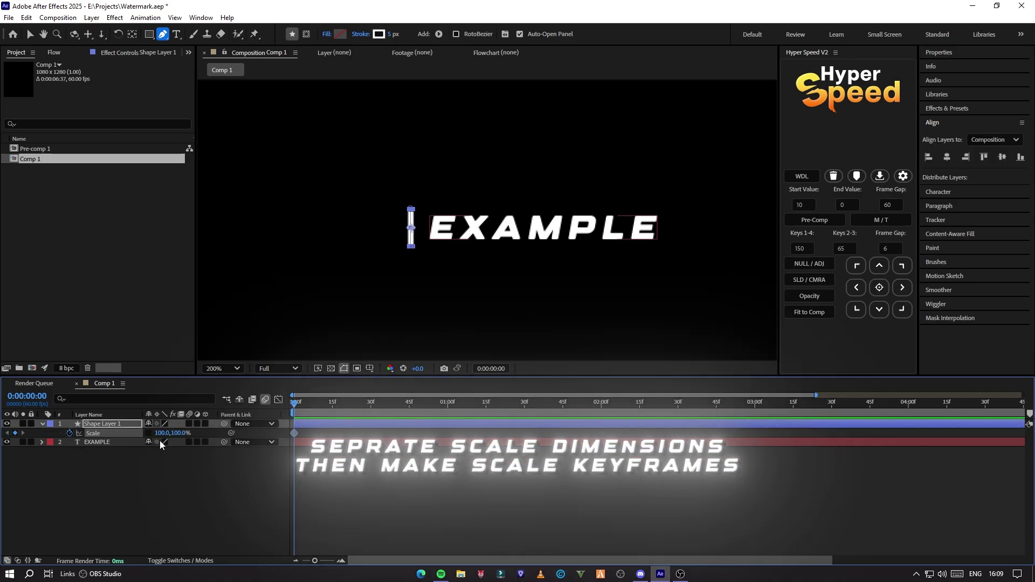
pyautogui.moveTo(180, 434); pyautogui.dragTo(218, 463)
pyautogui.click(218, 463)
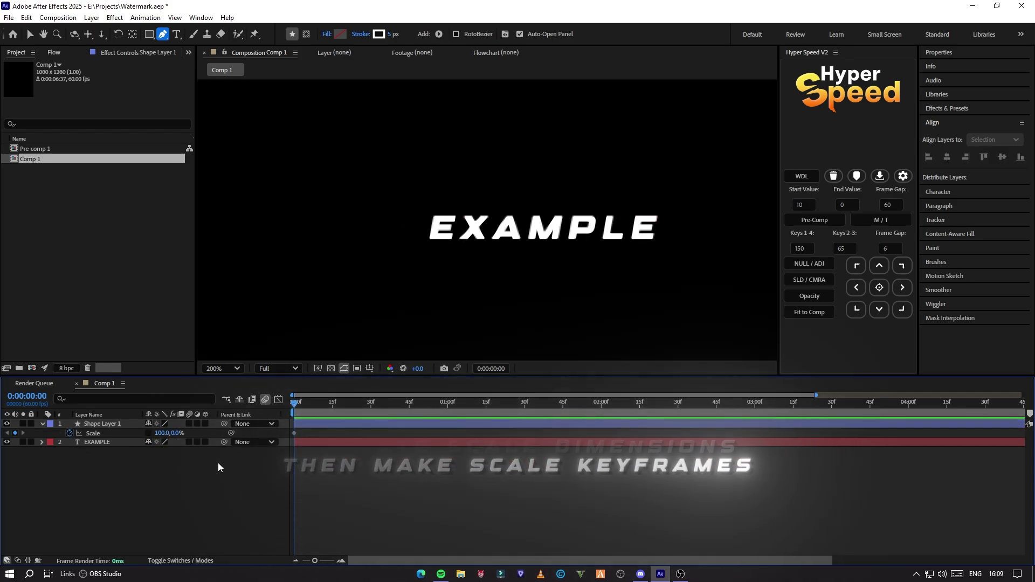
# Step: Add a second scale keyframe at 0:00:01:00 with the vertical scale at 100% and play back the growth
pyautogui.press('space')
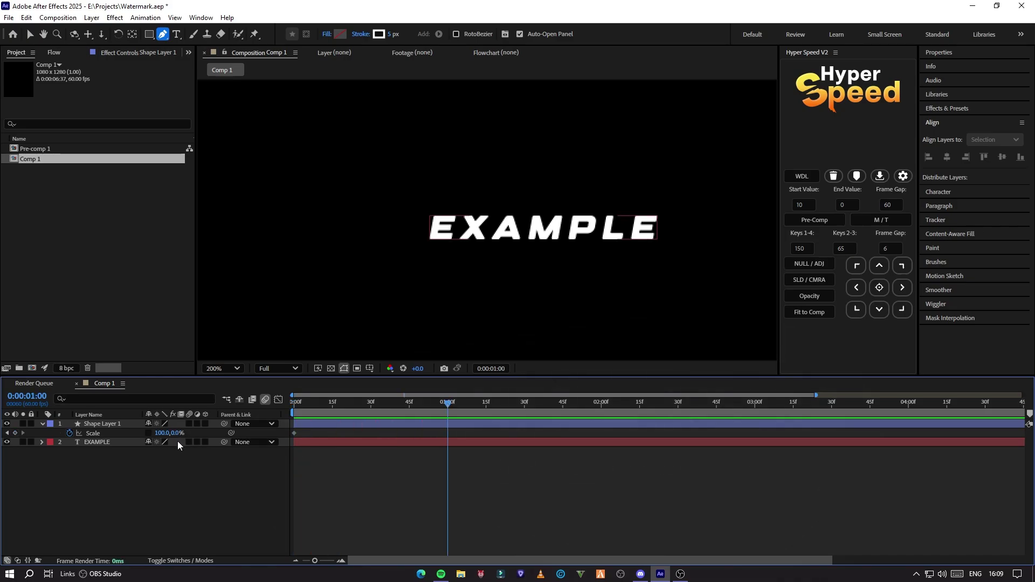
pyautogui.write('100')
pyautogui.press('Return')
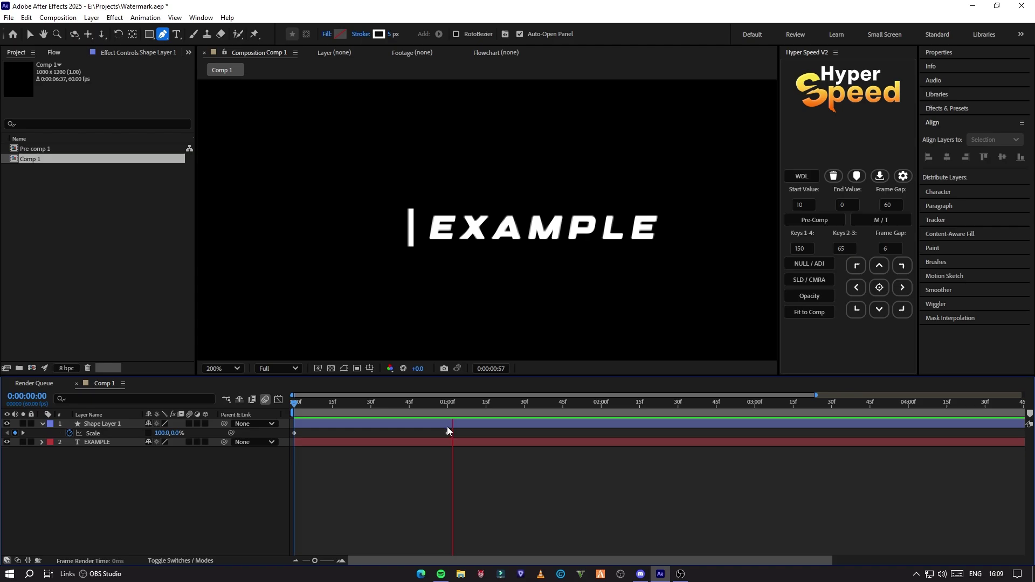
pyautogui.press('space')
# Step: Apply Easy Ease to both scale keyframes and move the second one to about frame 46
pyautogui.moveTo(463, 429); pyautogui.dragTo(241, 436)
pyautogui.press('F9')
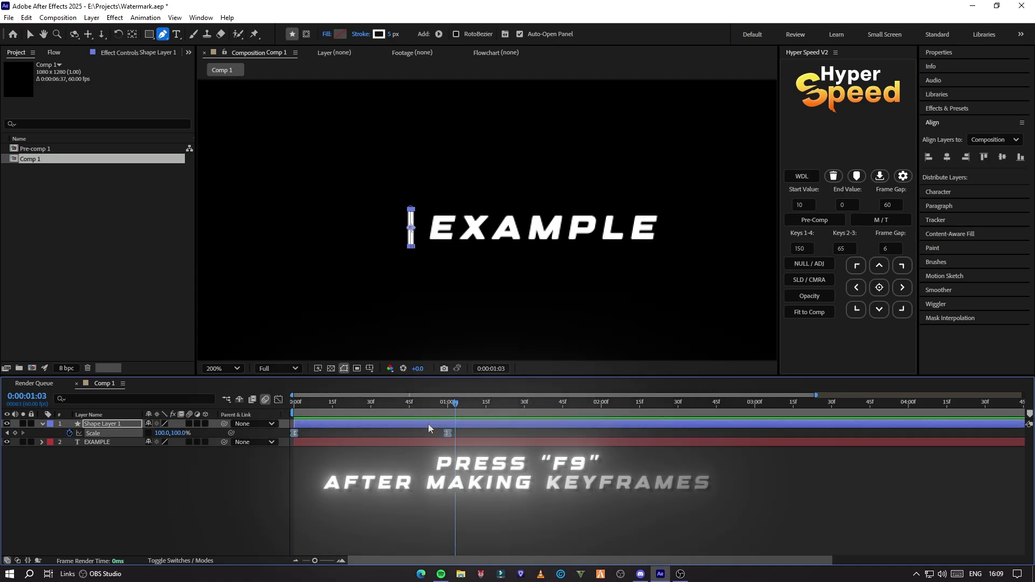
pyautogui.moveTo(448, 433); pyautogui.dragTo(411, 433)
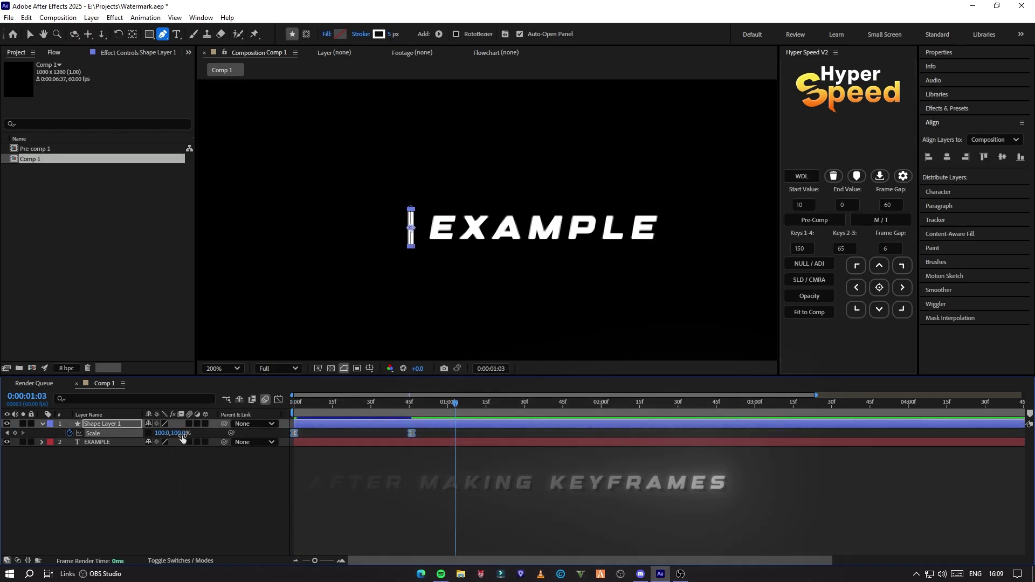
# Step: Scrub through and play back the line's scale animation from the start
pyautogui.press('Home')
pyautogui.click(389, 476)
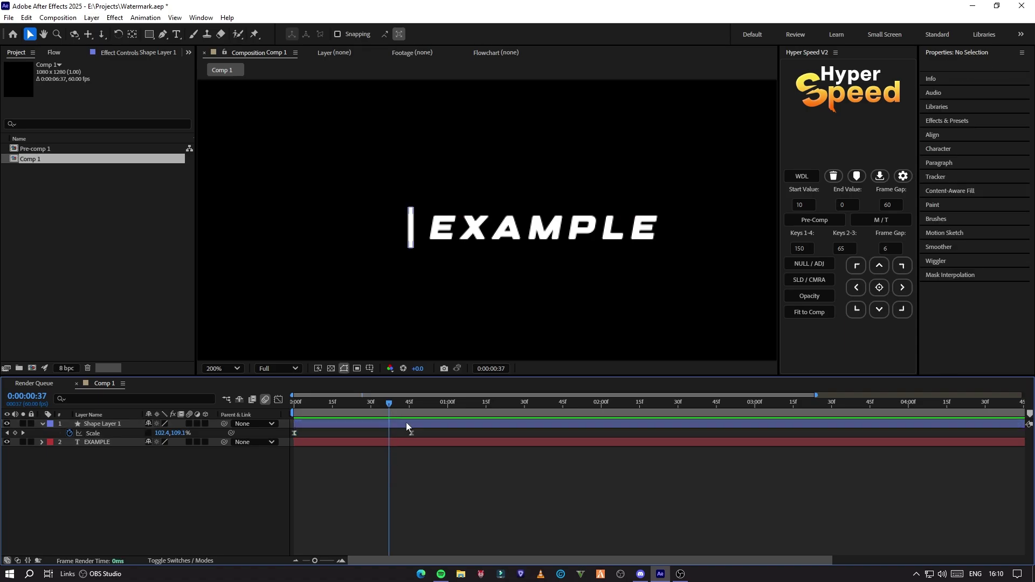
pyautogui.click(386, 480)
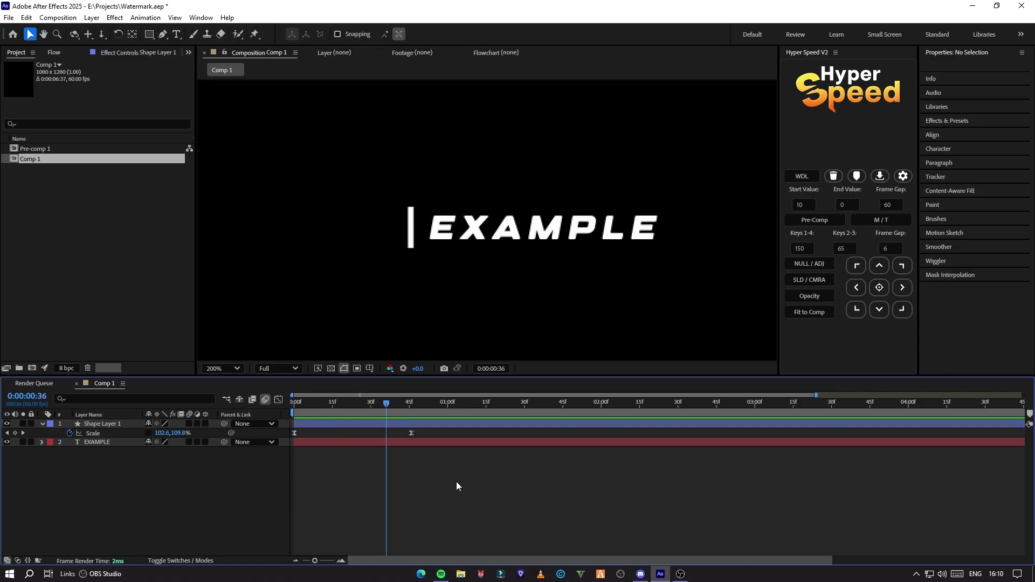
pyautogui.press('Home')
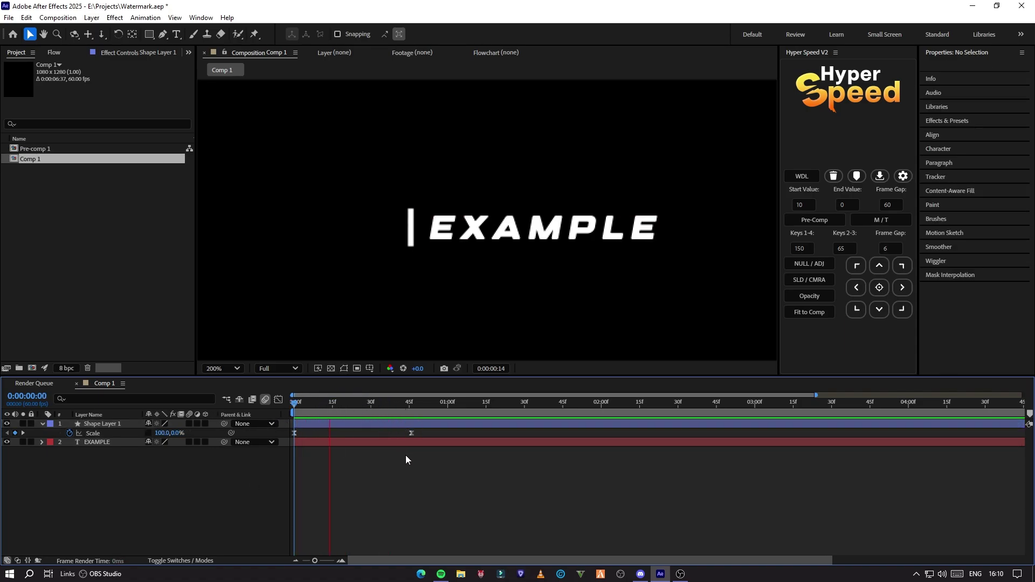
# Step: Move the second scale keyframe out to about 0:00:01:01 and play back the slower growth
pyautogui.moveTo(293, 438); pyautogui.dragTo(416, 435)
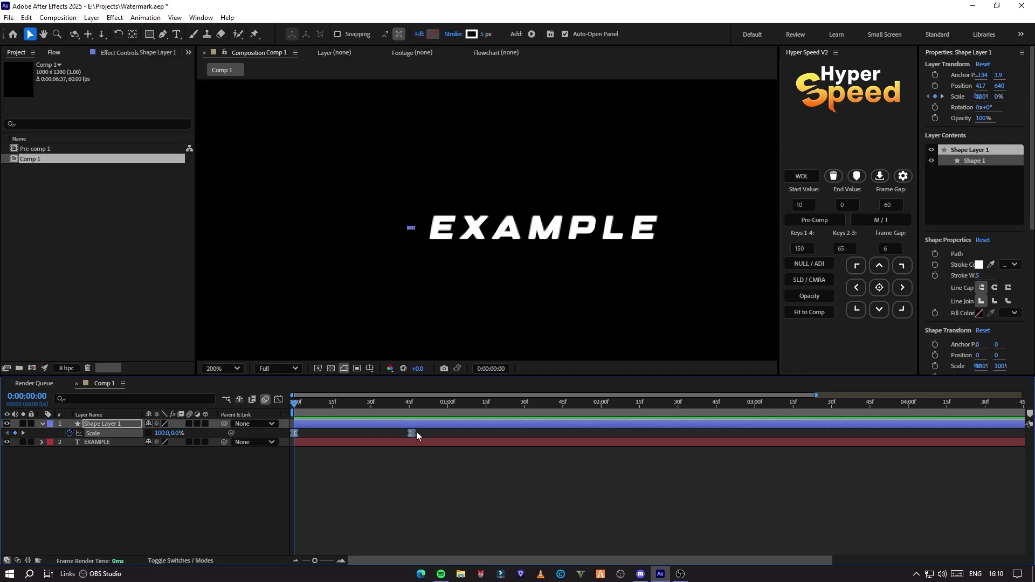
pyautogui.click(438, 467)
pyautogui.press('space')
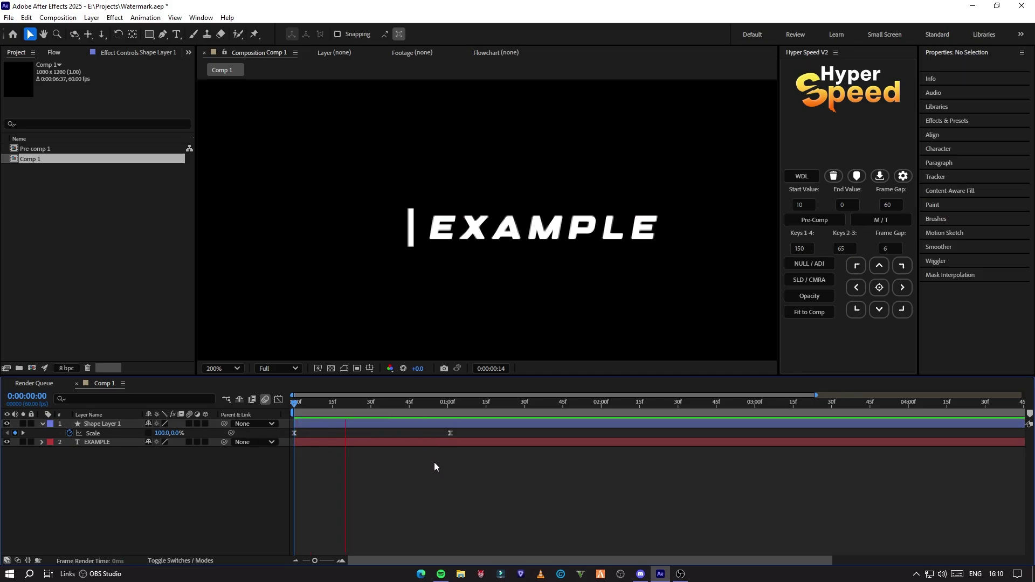
# Step: Keyframe the line's position at 417, 640 on 0:00:00:40 and at 663, 640 on 0:00:02:26, then play it back
pyautogui.click(418, 424)
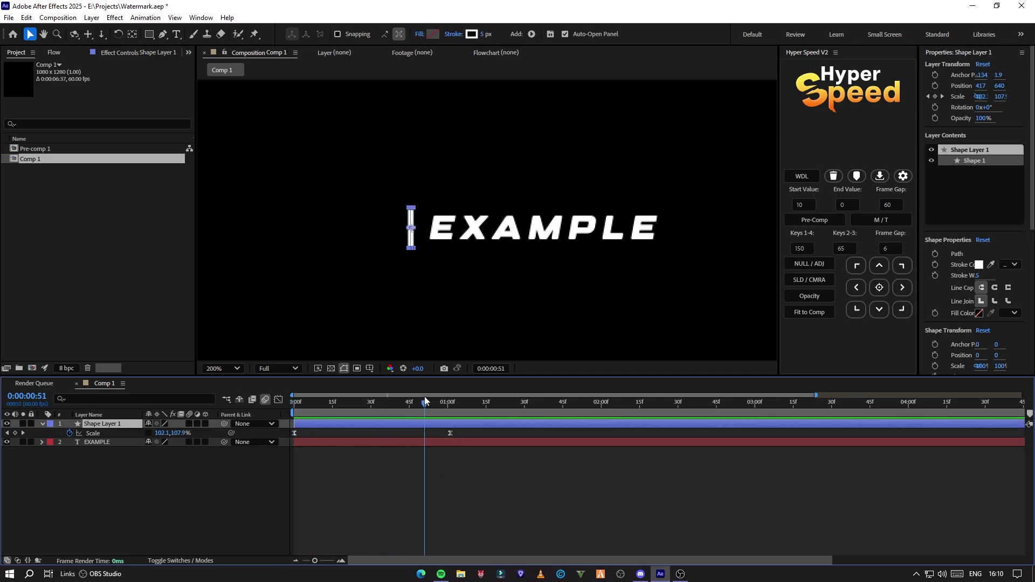
pyautogui.click(69, 434)
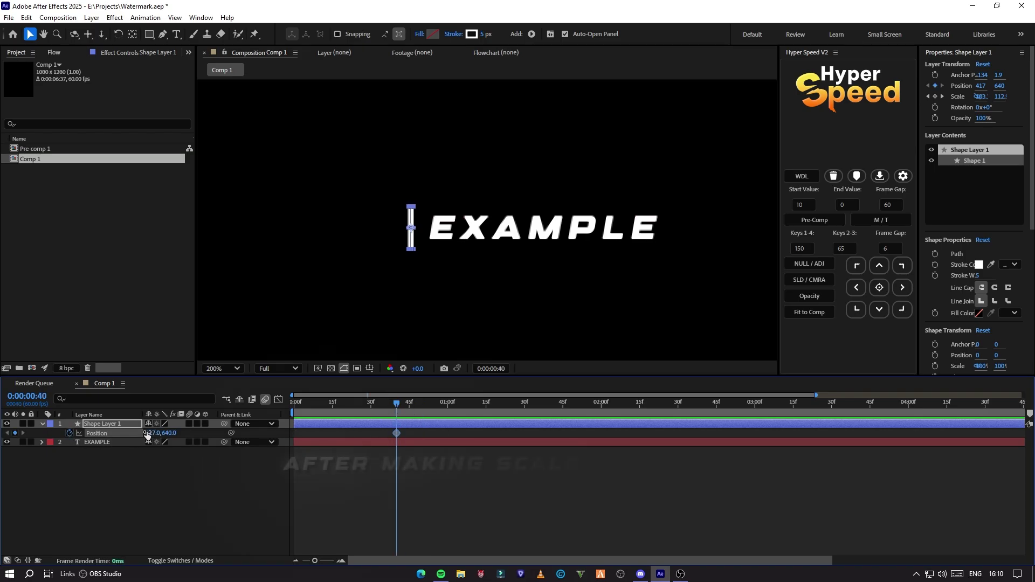
pyautogui.press('space')
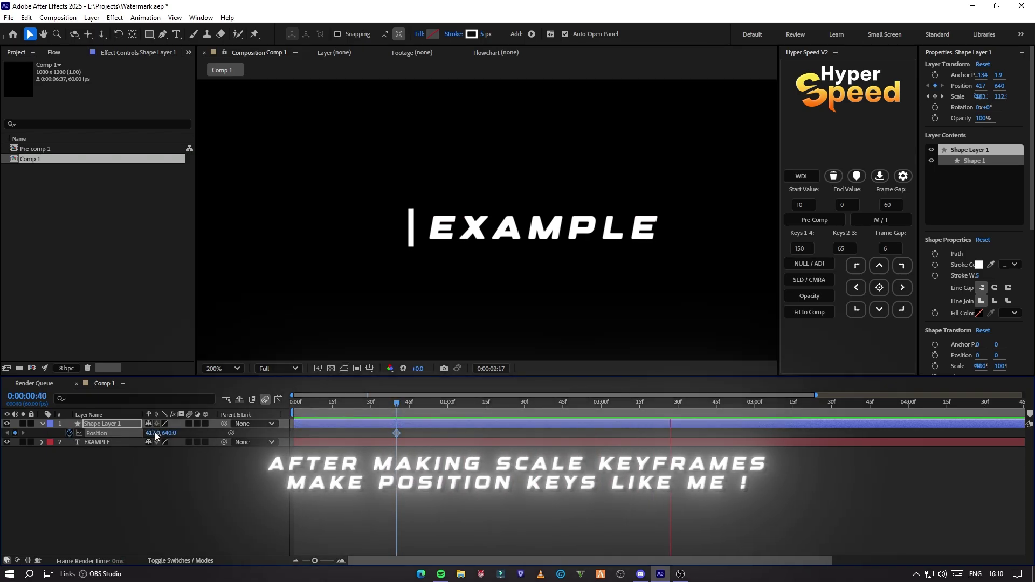
pyautogui.moveTo(154, 434); pyautogui.dragTo(282, 427)
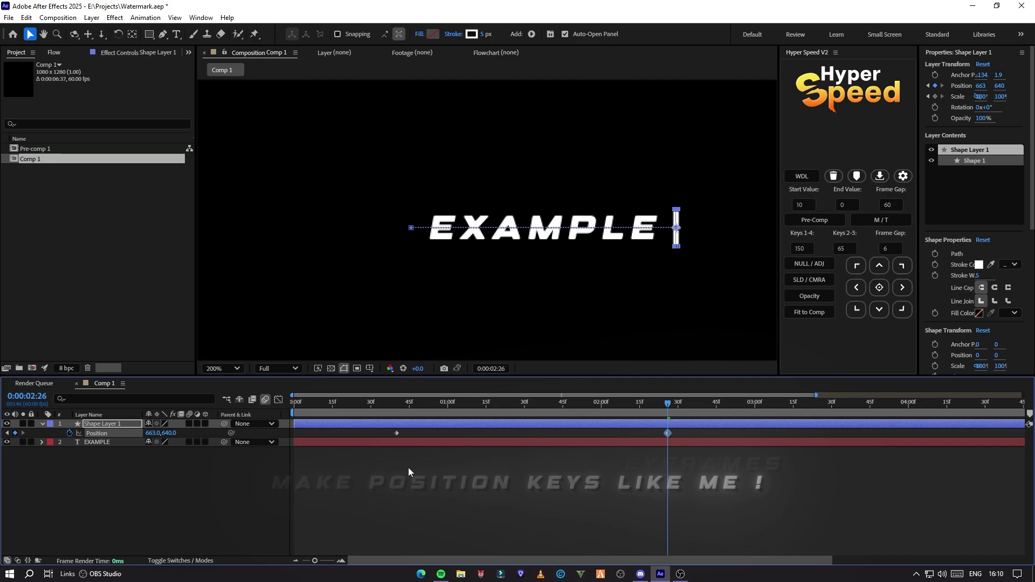
pyautogui.click(406, 432)
pyautogui.click(402, 410)
pyautogui.press('space')
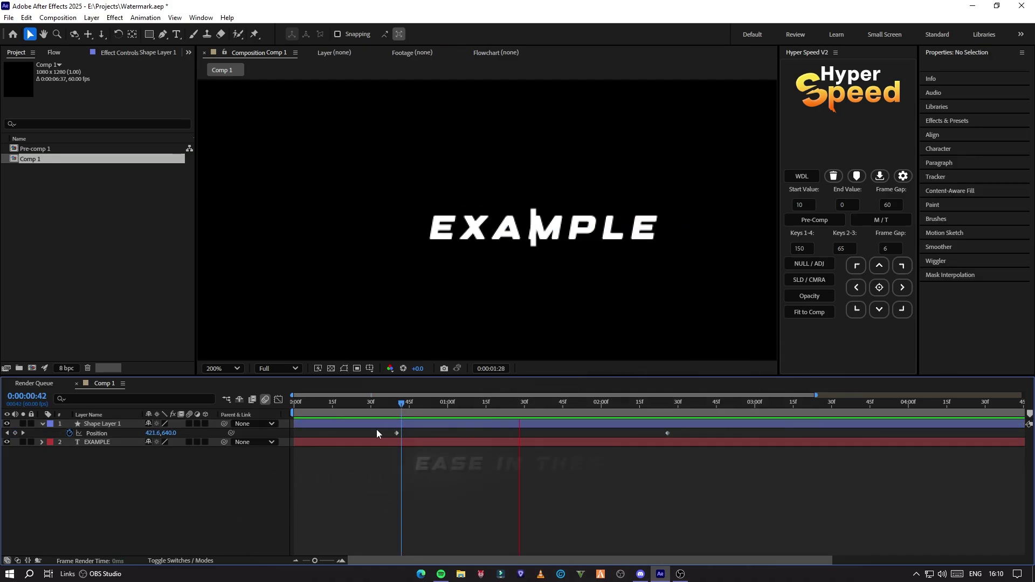
# Step: Ease both position keyframes and set the first one's incoming and outgoing velocity influence to 66% in the graph editor
pyautogui.moveTo(377, 430); pyautogui.dragTo(696, 442)
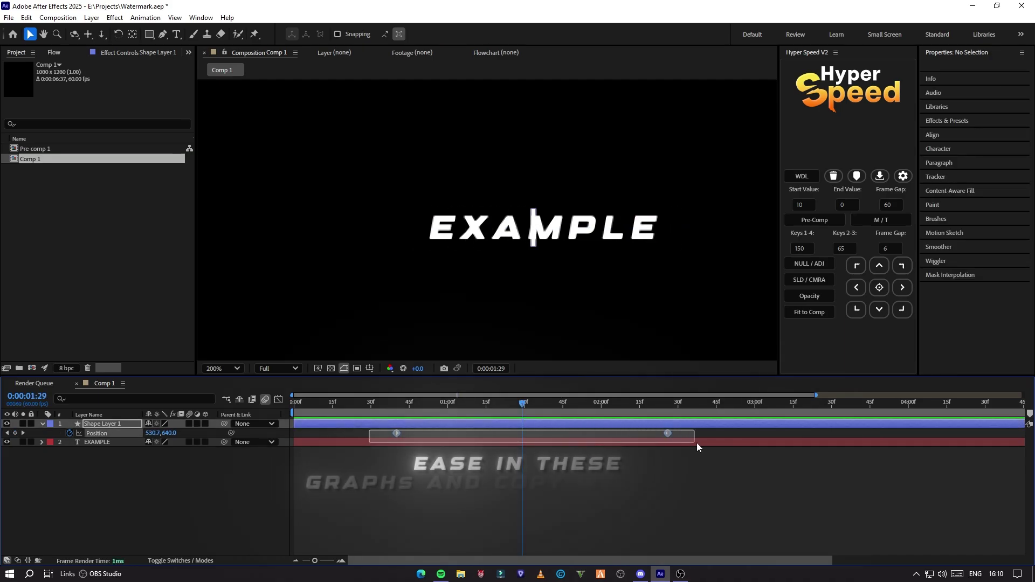
pyautogui.click(278, 399)
pyautogui.doubleClick(397, 510)
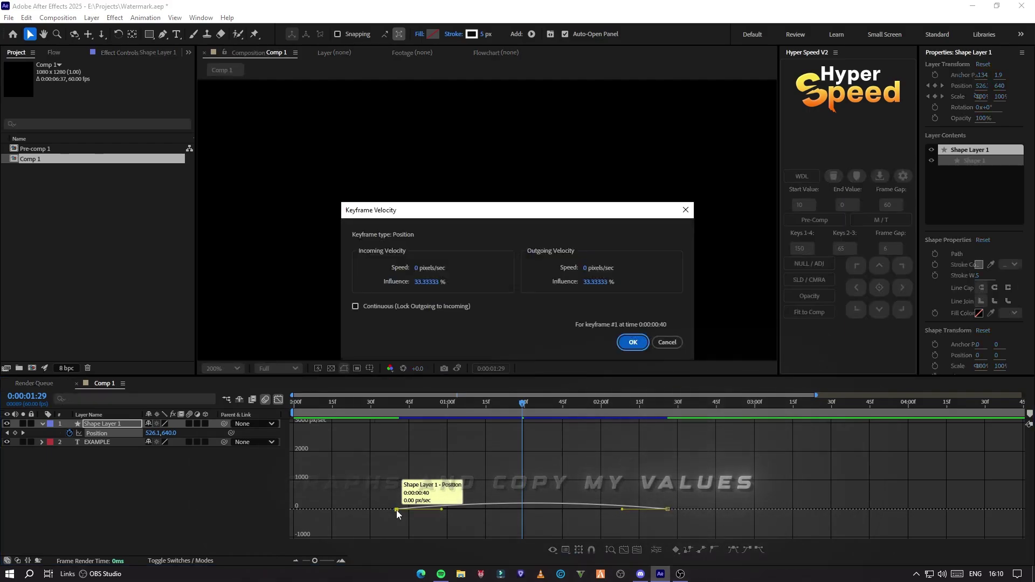
pyautogui.write('6,6')
pyautogui.press('Tab')
pyautogui.write('66')
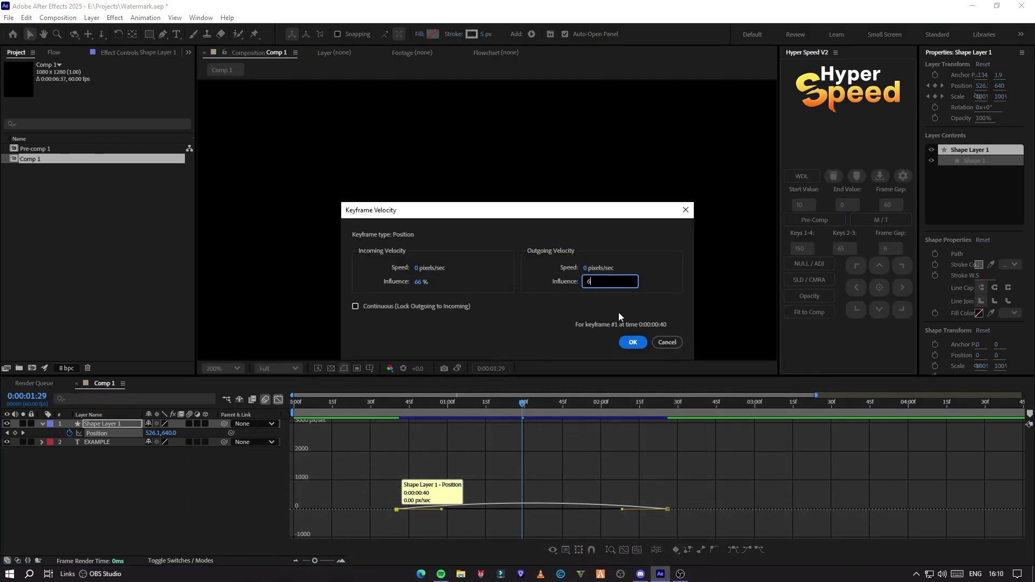
pyautogui.click(636, 341)
# Step: Set the incoming velocity influence of the position keyframe at 0:00:02:26 to 66%
pyautogui.doubleClick(666, 509)
pyautogui.doubleClick(668, 509)
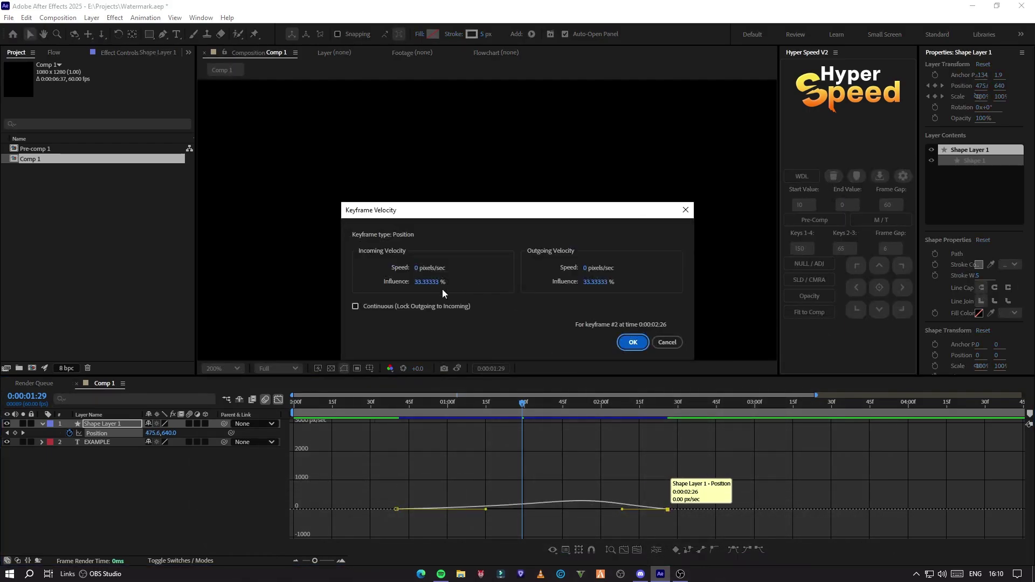
pyautogui.click(419, 282)
pyautogui.write('66')
pyautogui.press('Tab')
pyautogui.click(634, 343)
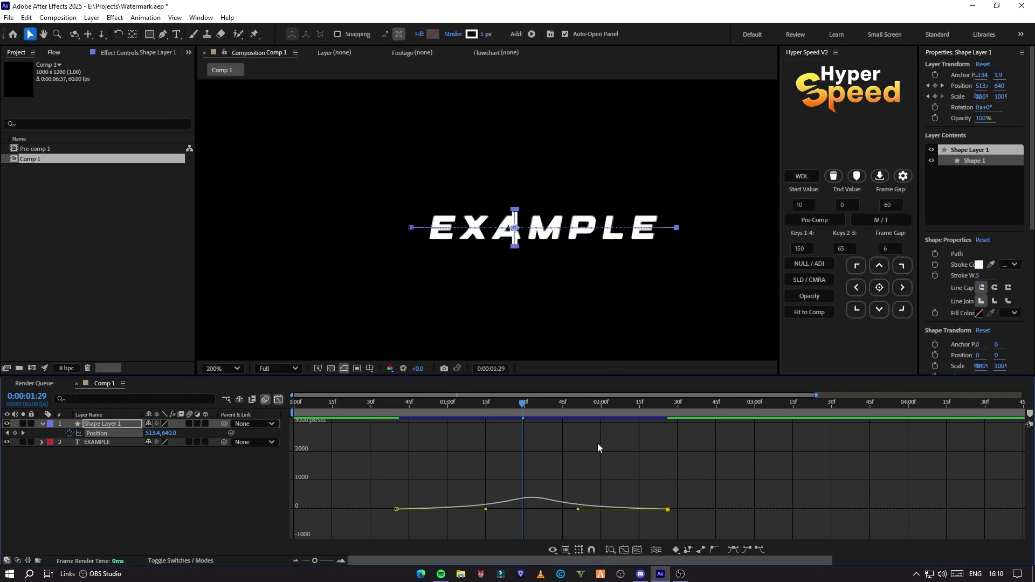
# Step: Play back the line's eased sweep across the EXAMPLE text
pyautogui.moveTo(518, 410); pyautogui.dragTo(460, 410)
pyautogui.press('space')
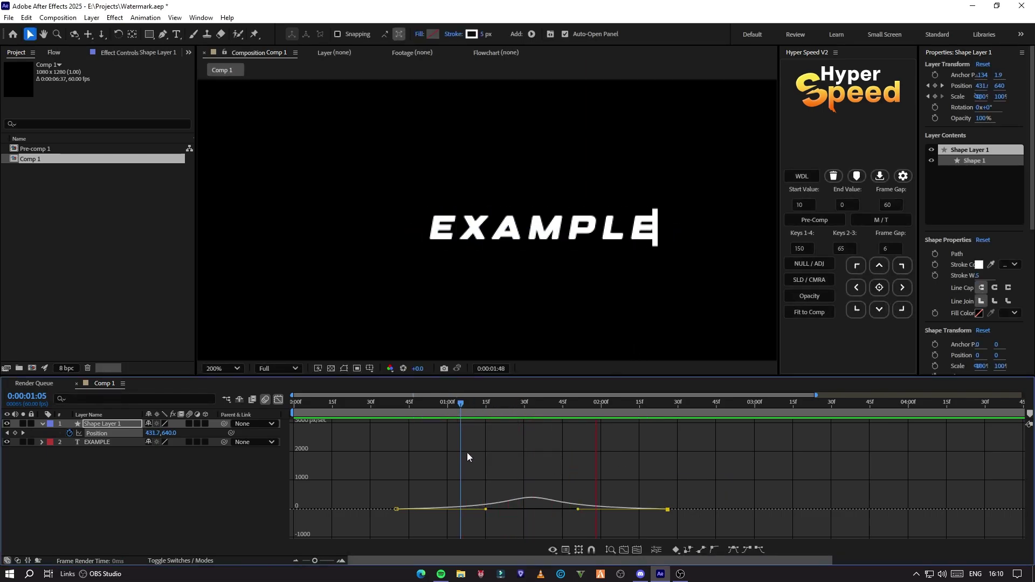
pyautogui.press('space')
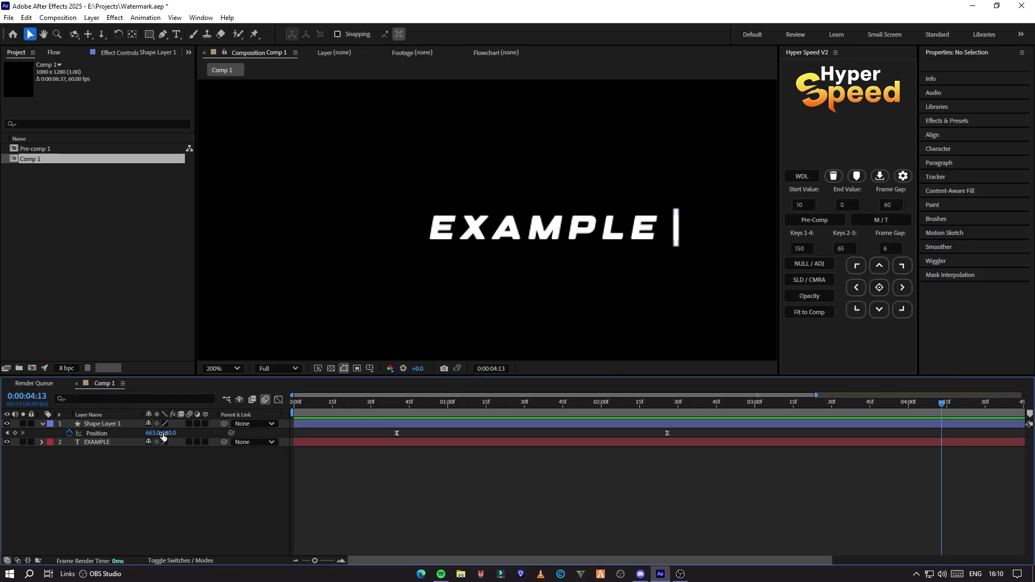
# Step: Keyframe the line's position back to 417, 640 on 0:00:04:13, then check its speed graph and play it back
pyautogui.moveTo(163, 436); pyautogui.dragTo(64, 433)
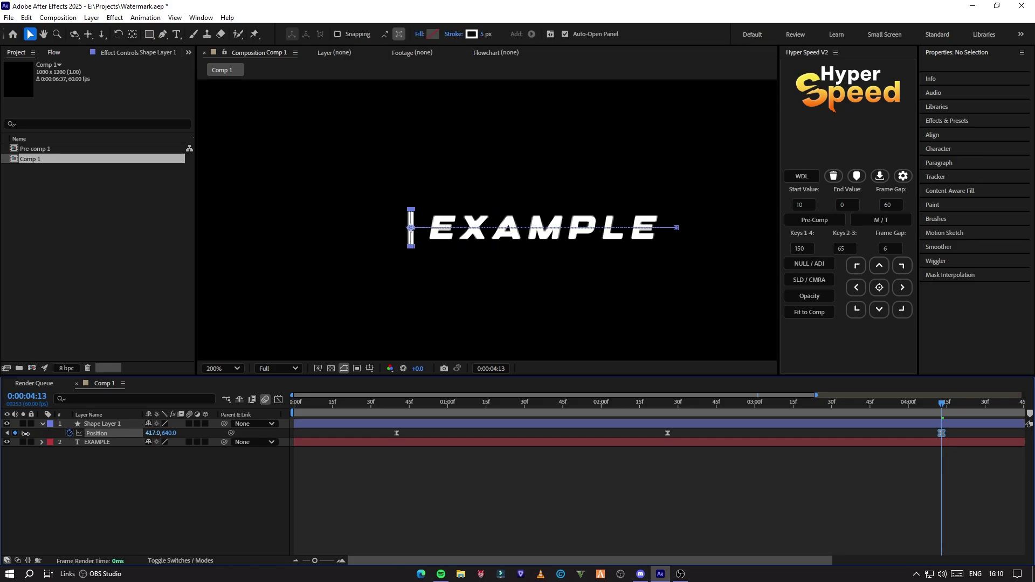
pyautogui.moveTo(656, 437); pyautogui.dragTo(949, 432)
pyautogui.click(276, 400)
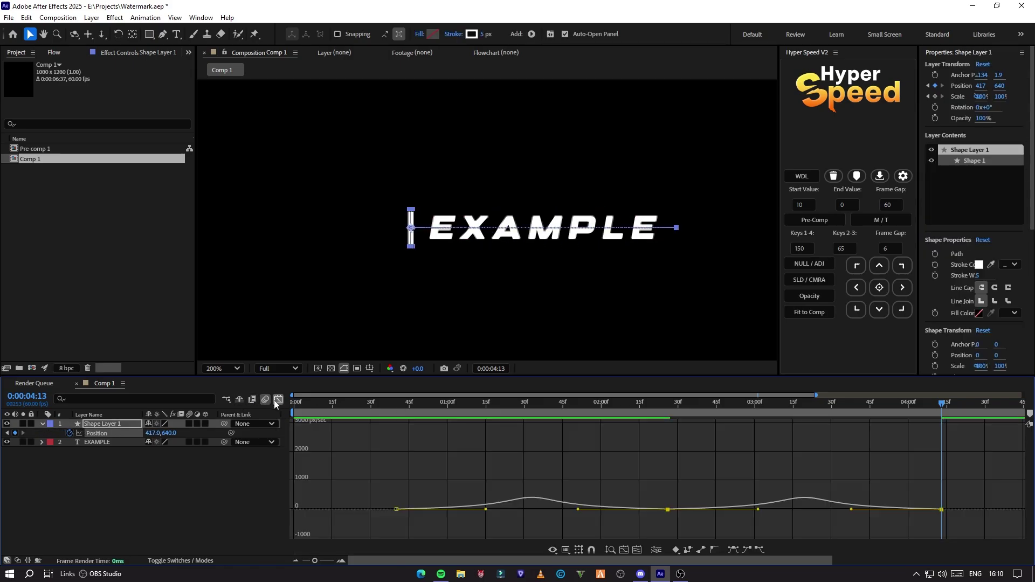
pyautogui.press('space')
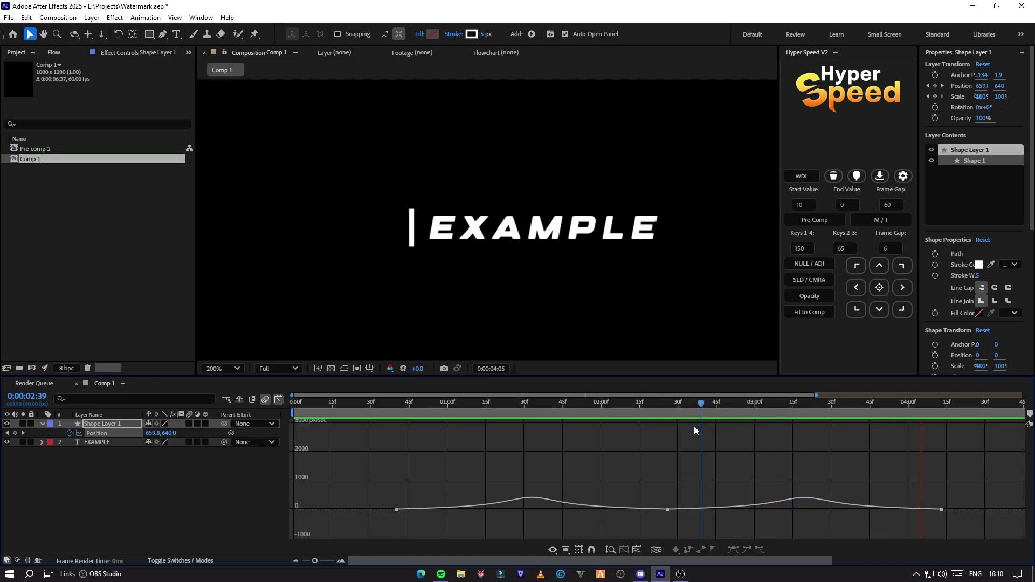
pyautogui.click(278, 400)
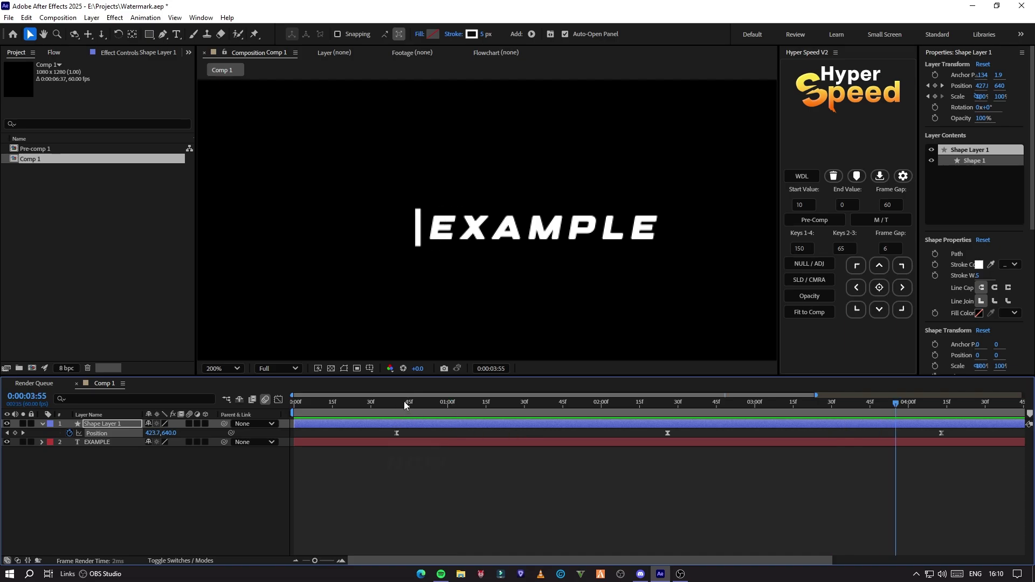
# Step: At 0:00:00:40, draw a rectangular mask on the EXAMPLE text layer from the line to past the word and keyframe its mask path
pyautogui.moveTo(403, 403); pyautogui.dragTo(397, 404)
pyautogui.click(403, 442)
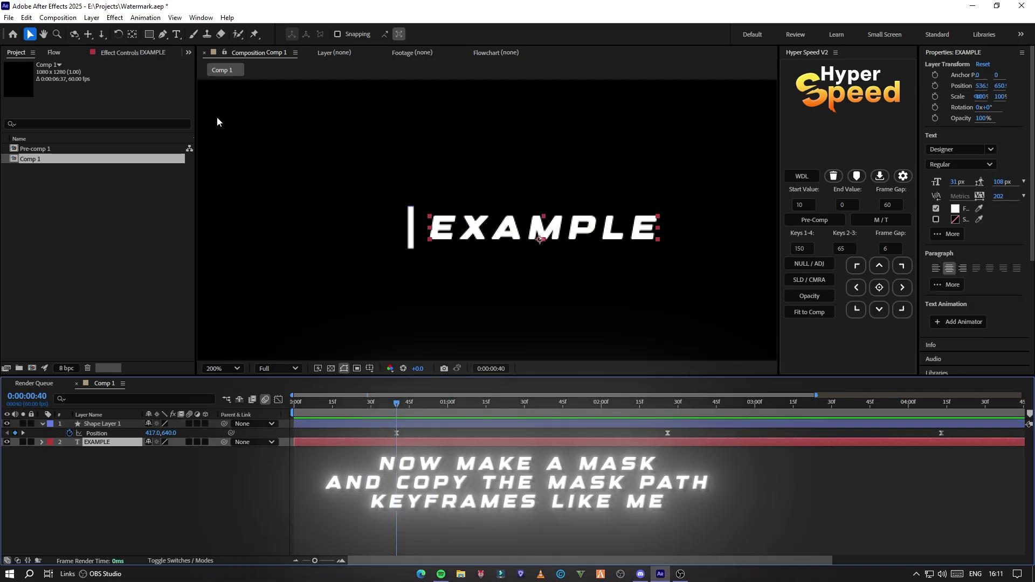
pyautogui.click(150, 34)
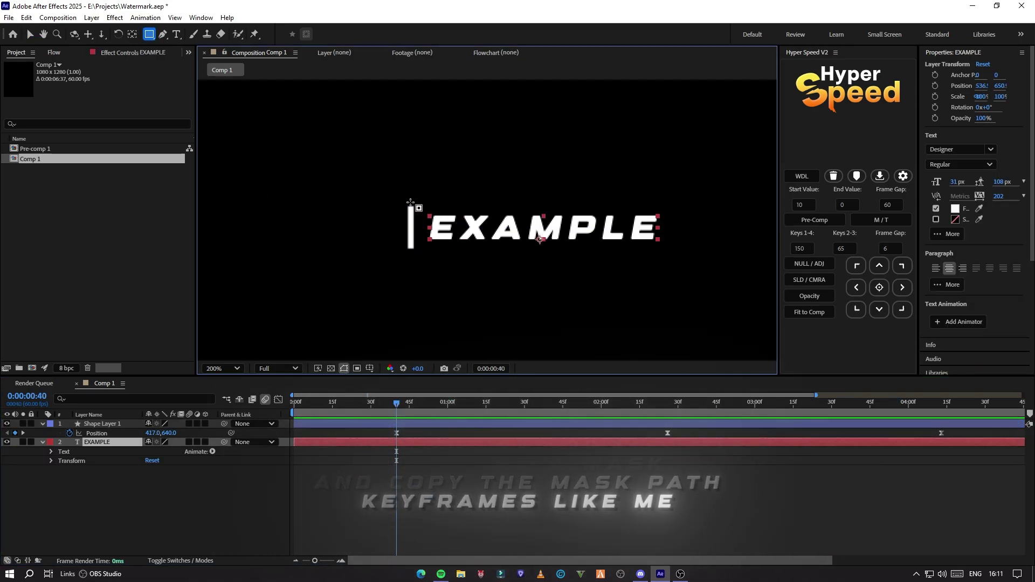
pyautogui.moveTo(411, 202)
pyautogui.mouseDown()
pyautogui.moveTo(672, 269)
pyautogui.moveTo(684, 260)
pyautogui.mouseUp()
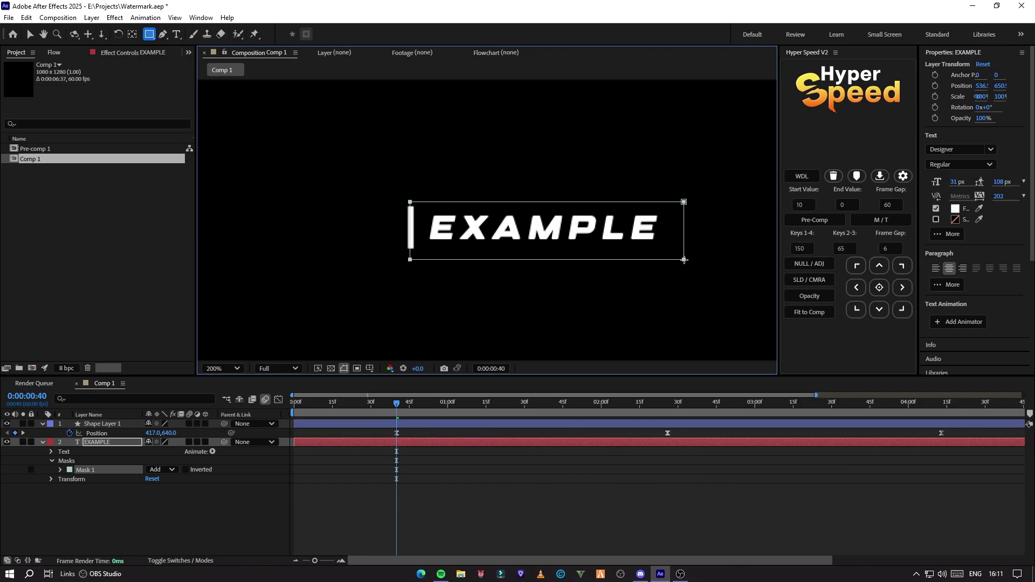
pyautogui.click(60, 471)
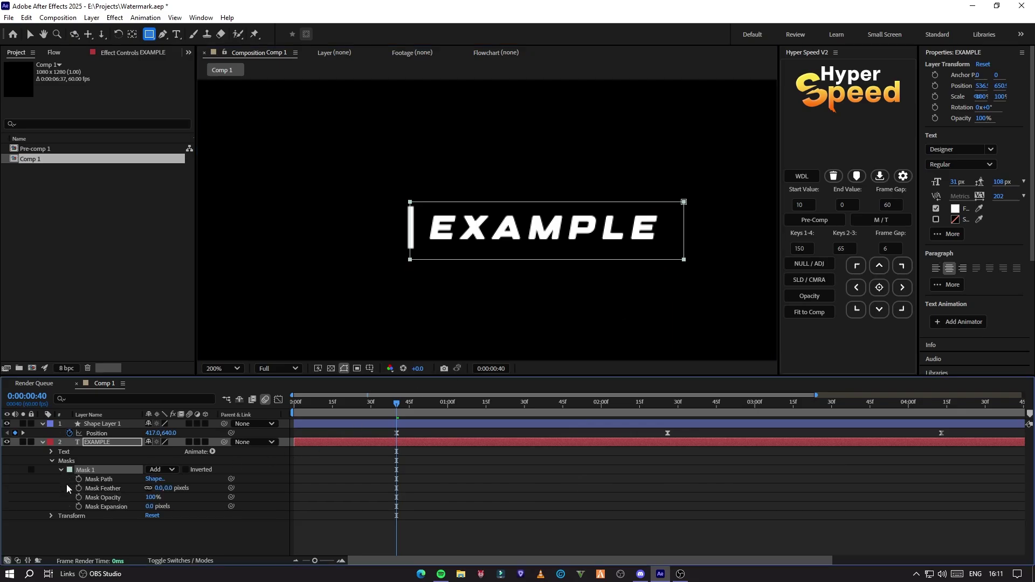
# Step: At 0:00:02:26, shift the whole mask past the word so its starting edge meets the line, keyframing the mask path
pyautogui.moveTo(406, 408); pyautogui.dragTo(672, 411)
pyautogui.click(35, 34)
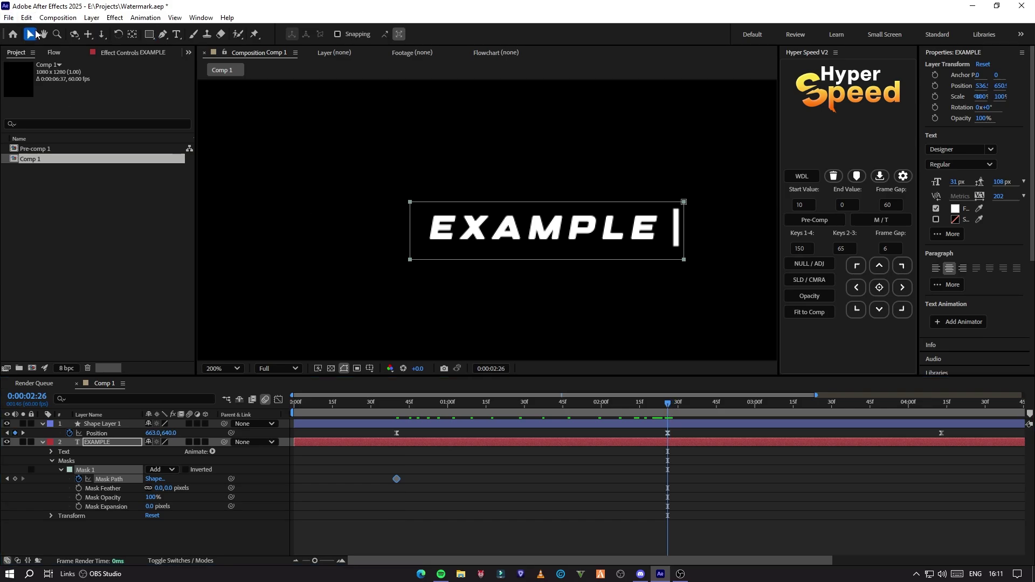
pyautogui.moveTo(408, 262); pyautogui.dragTo(681, 262)
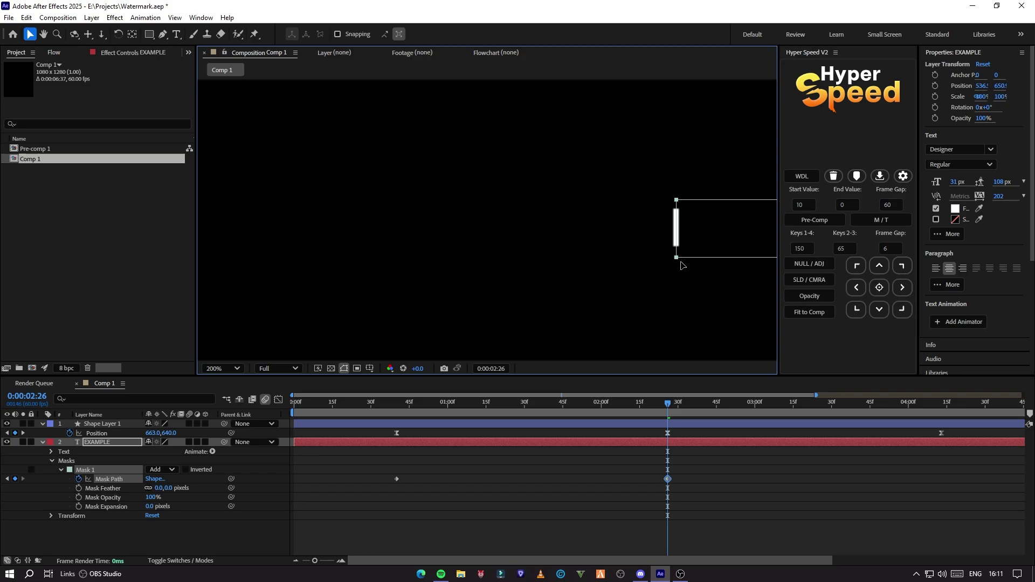
# Step: Ease both mask path keyframes and invert Mask 1 on the EXAMPLE layer
pyautogui.moveTo(688, 475); pyautogui.dragTo(294, 478)
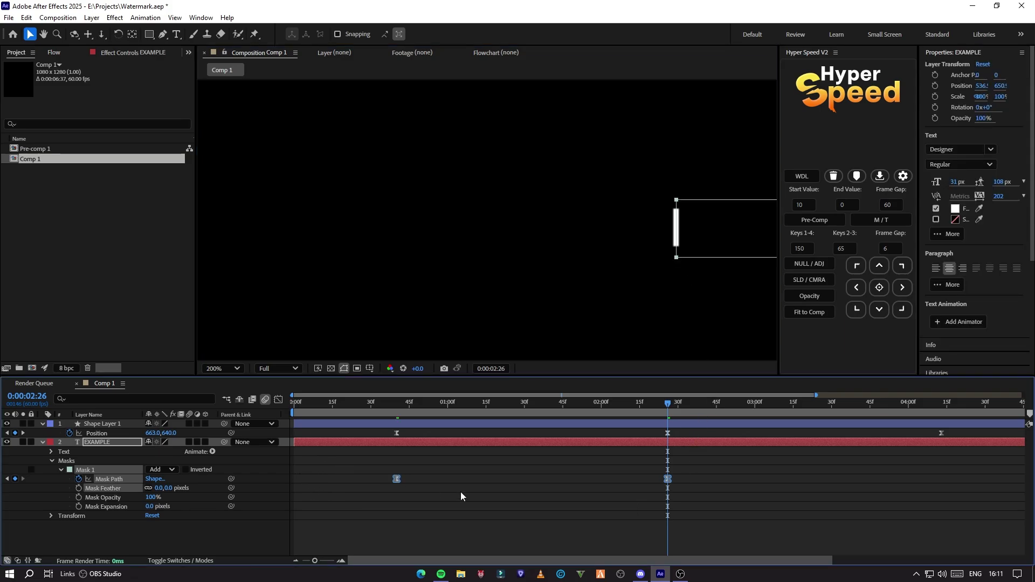
pyautogui.click(278, 400)
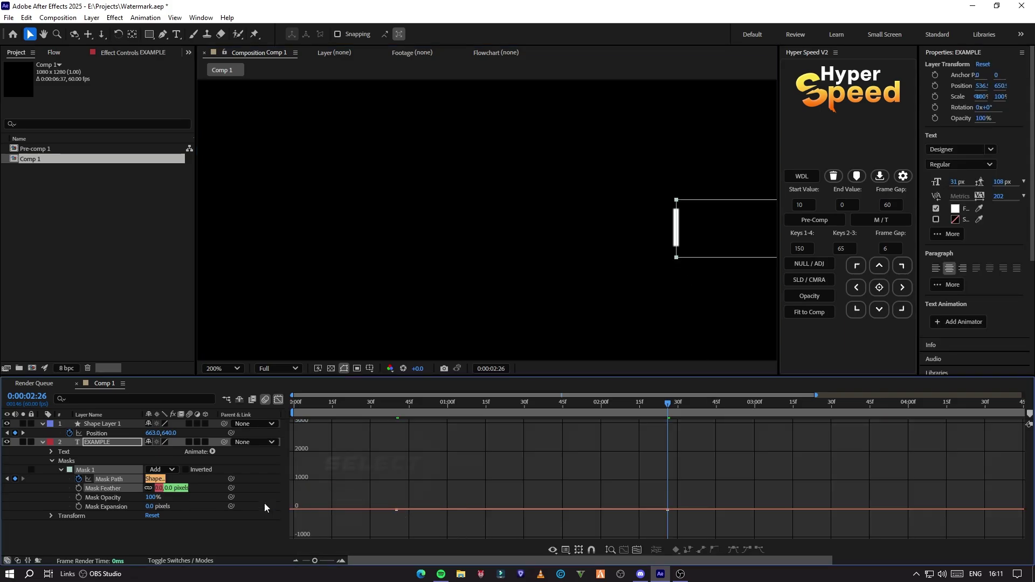
pyautogui.click(186, 470)
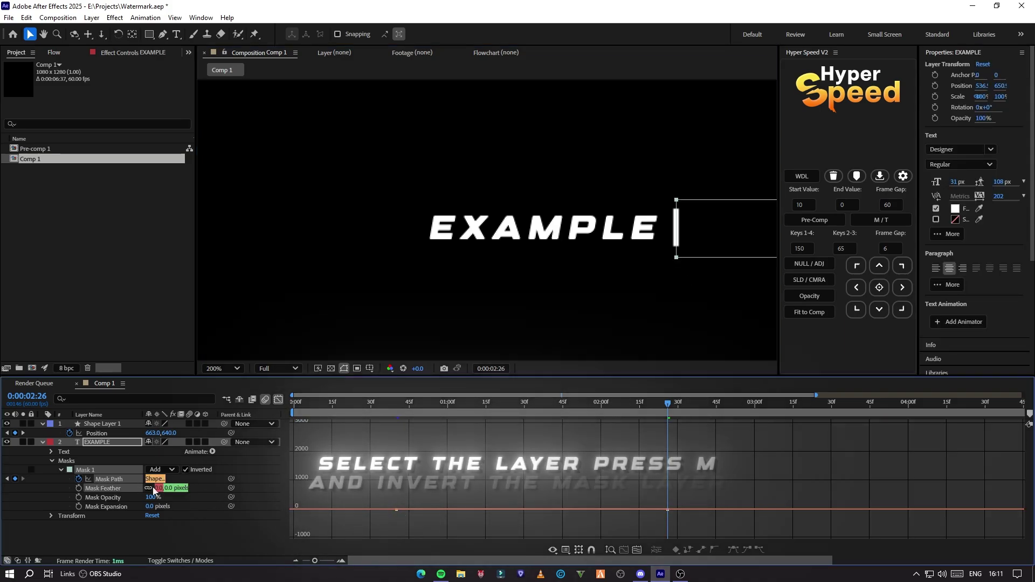
# Step: Set the incoming and outgoing velocity influence of the mask path keyframe at 0:00:00:40 to 66%
pyautogui.click(105, 480)
pyautogui.doubleClick(398, 509)
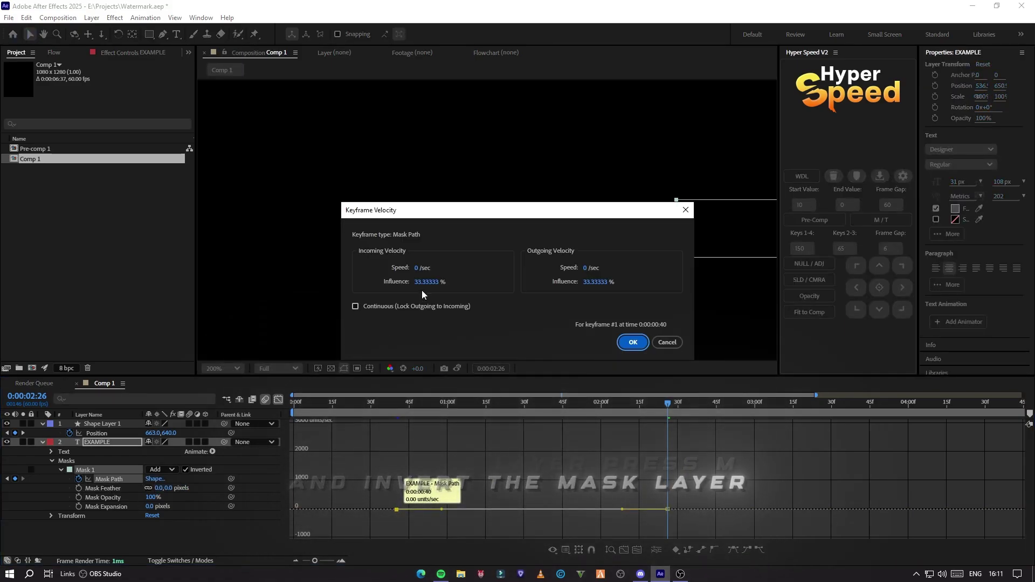
pyautogui.click(426, 282)
pyautogui.write('80')
pyautogui.click(599, 282)
pyautogui.write('80')
pyautogui.click(632, 342)
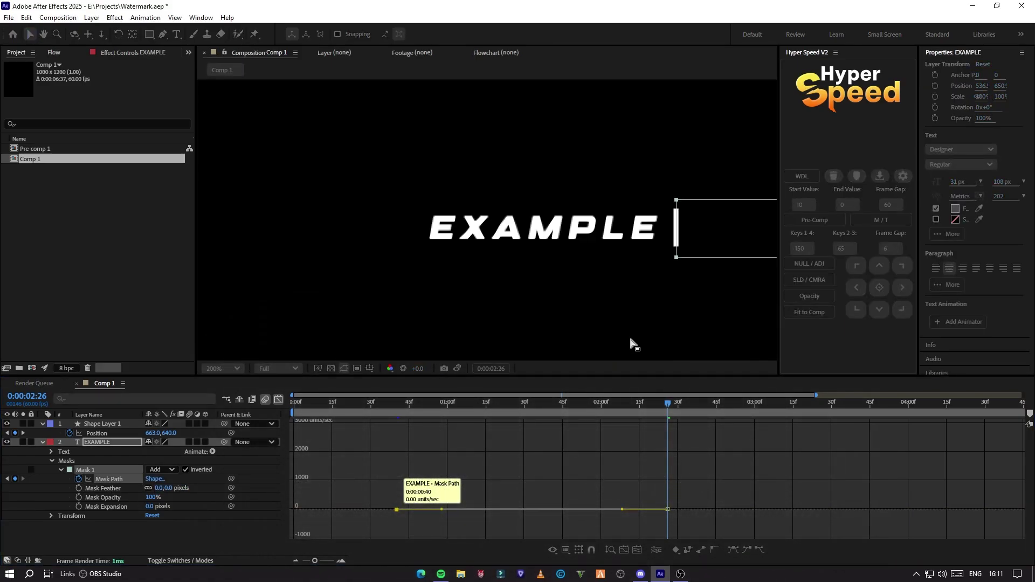
# Step: Set the incoming and outgoing velocity influence of the mask path keyframe at 0:00:02:26 to 66%
pyautogui.doubleClick(667, 509)
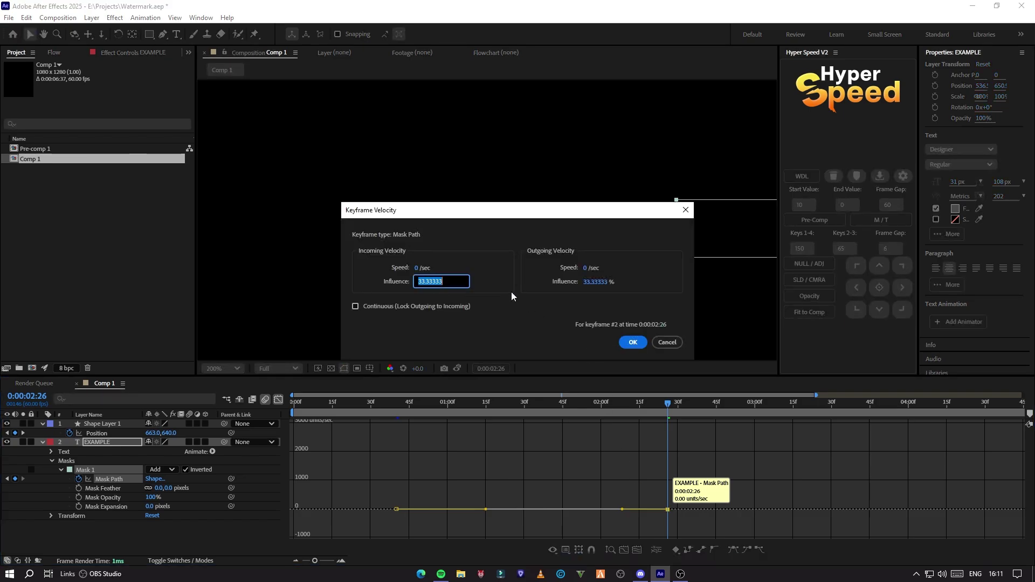
pyautogui.click(595, 281)
pyautogui.write('100')
pyautogui.click(633, 342)
# Step: Scrub back through the text reveal and examine the mask path's speed curve fitted to the graph editor
pyautogui.moveTo(648, 416); pyautogui.dragTo(394, 415)
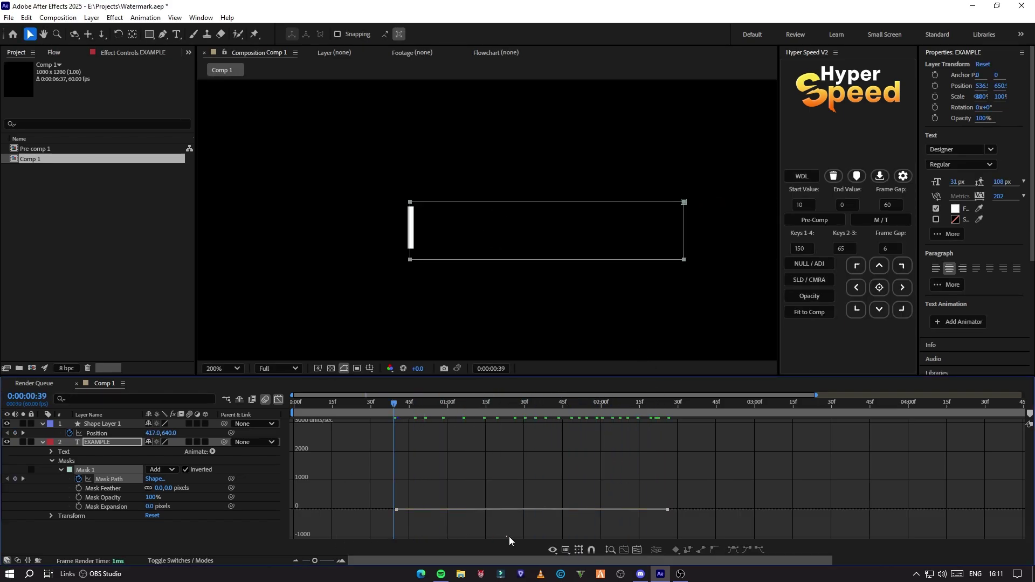
pyautogui.click(638, 552)
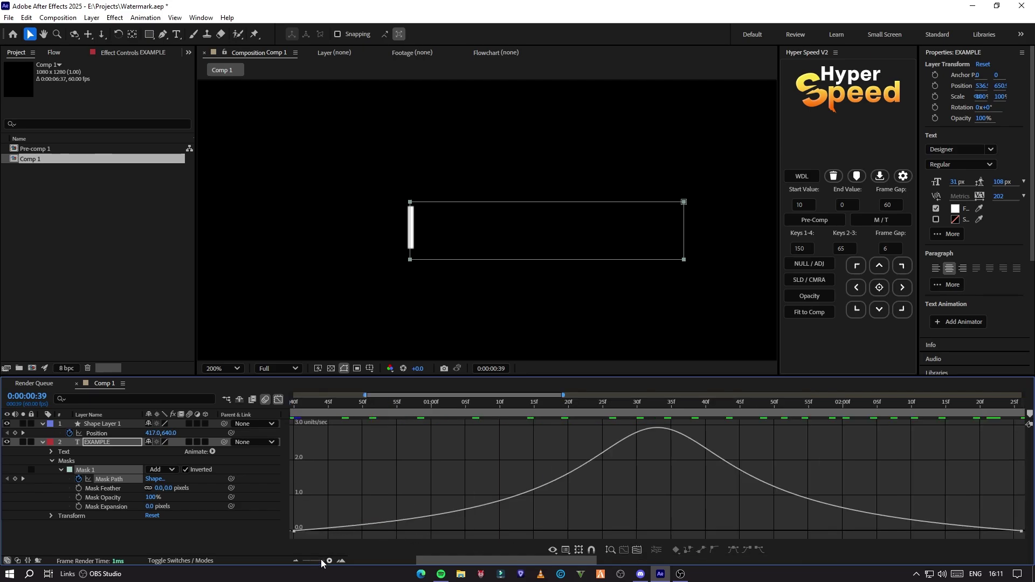
pyautogui.moveTo(321, 564); pyautogui.dragTo(312, 563)
pyautogui.click(278, 400)
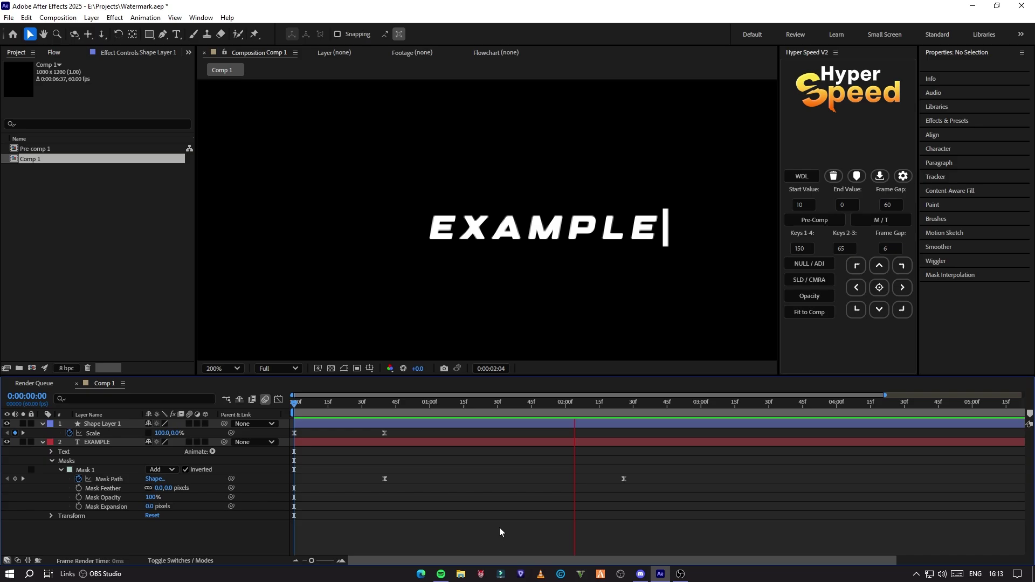
# Step: Reveal the line layer's position keyframes and move the current time to the last one at 0:00:04:13
pyautogui.click(624, 406)
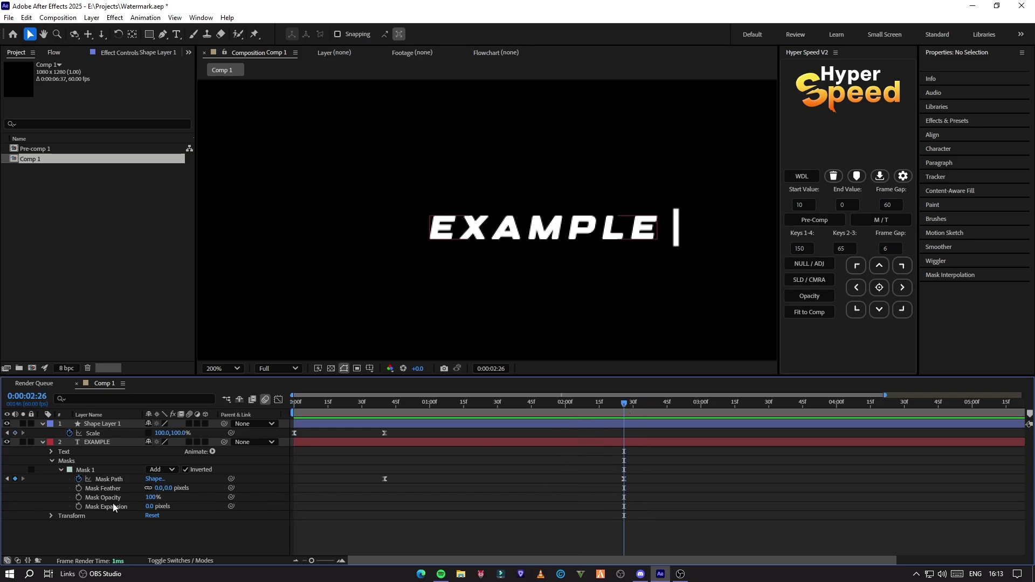
pyautogui.click(85, 472)
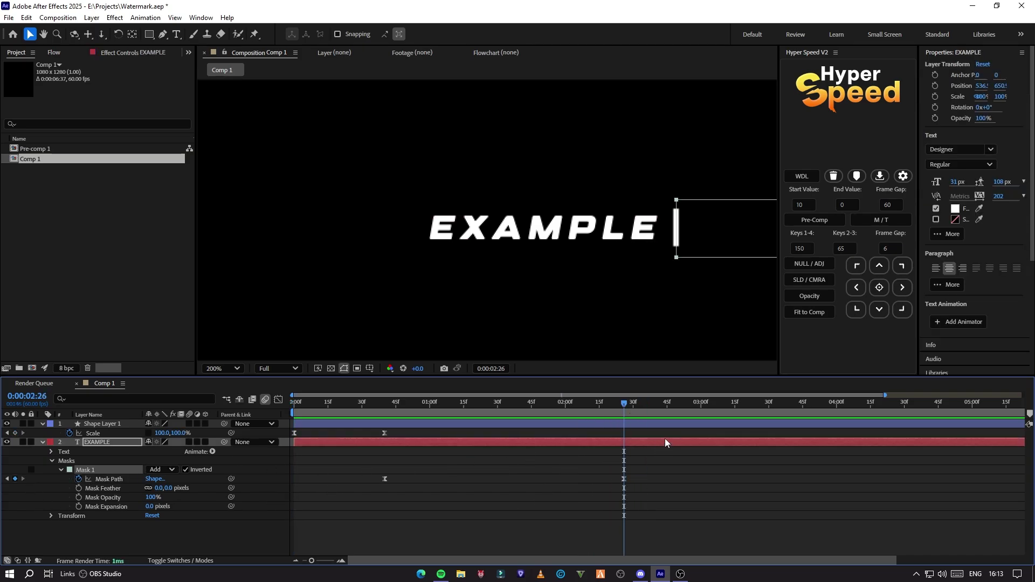
pyautogui.moveTo(636, 412); pyautogui.dragTo(865, 407)
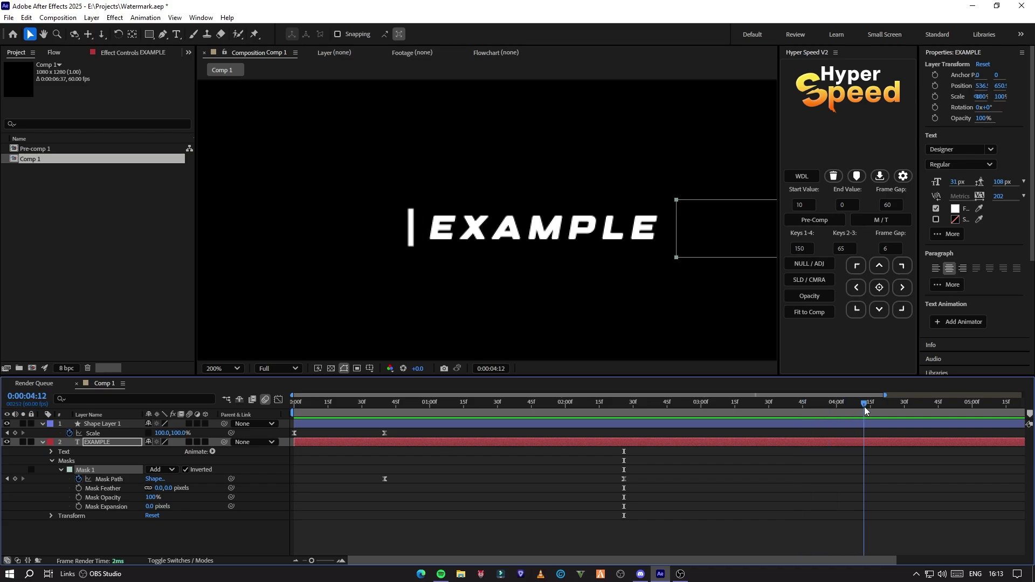
pyautogui.click(867, 423)
pyautogui.hotkey('shift', 'p')
pyautogui.click(866, 407)
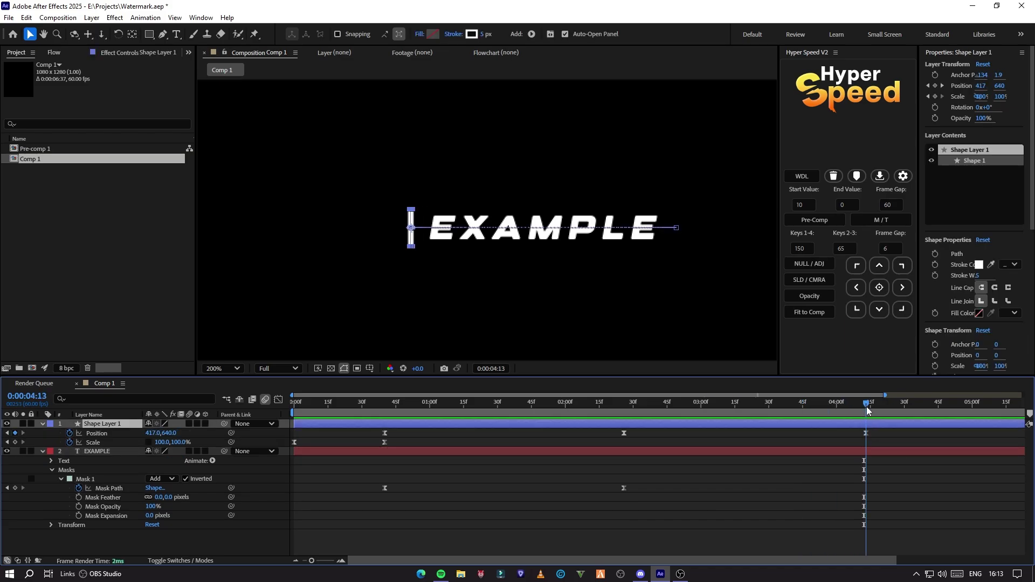
# Step: Keyframe the EXAMPLE layer's mask at 0:00:04:13 by moving it back over the word to the line's position, then play it back
pyautogui.click(856, 442)
pyautogui.click(857, 450)
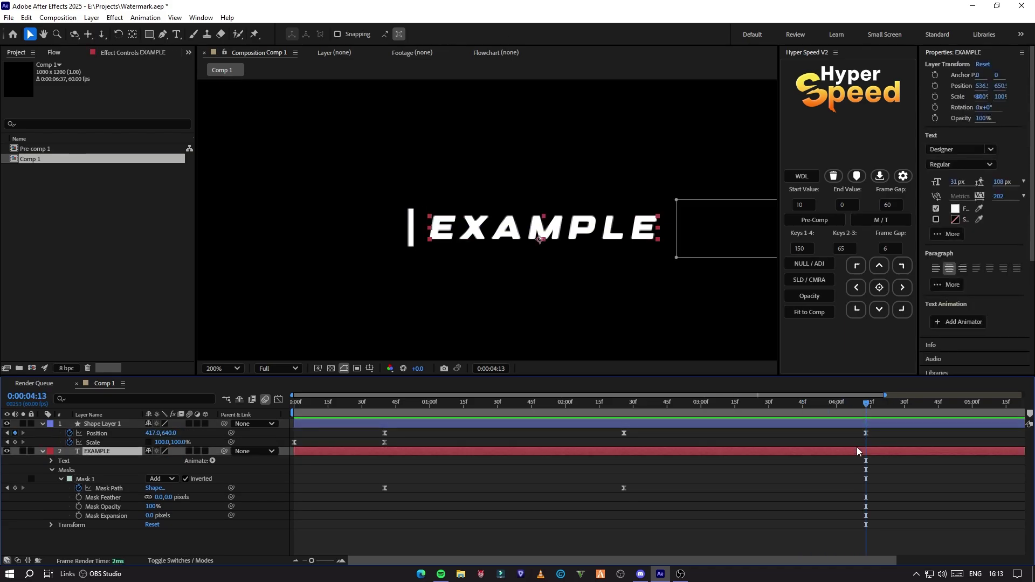
pyautogui.click(85, 478)
pyautogui.moveTo(678, 261); pyautogui.dragTo(411, 264)
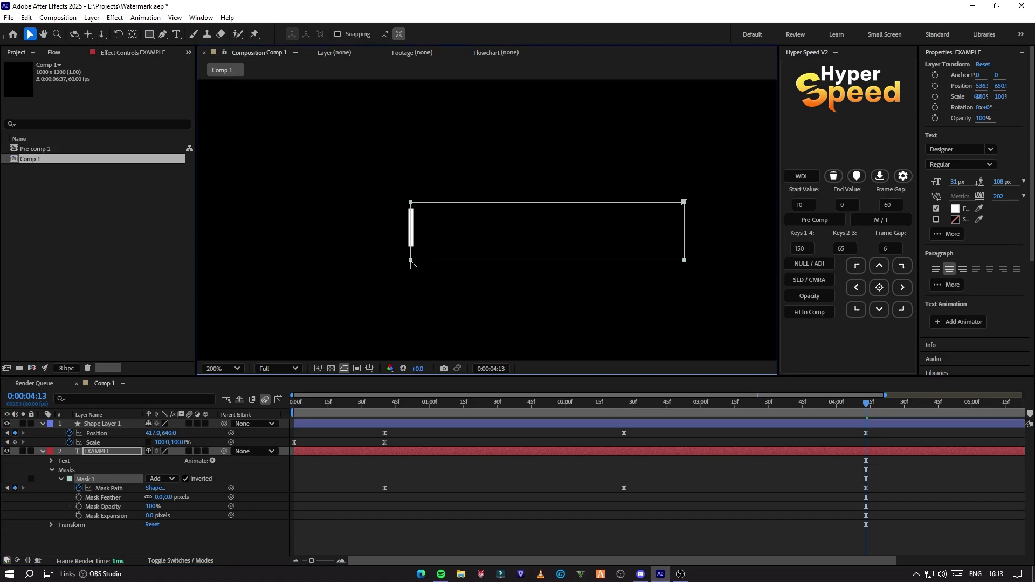
pyautogui.click(597, 411)
pyautogui.press('space')
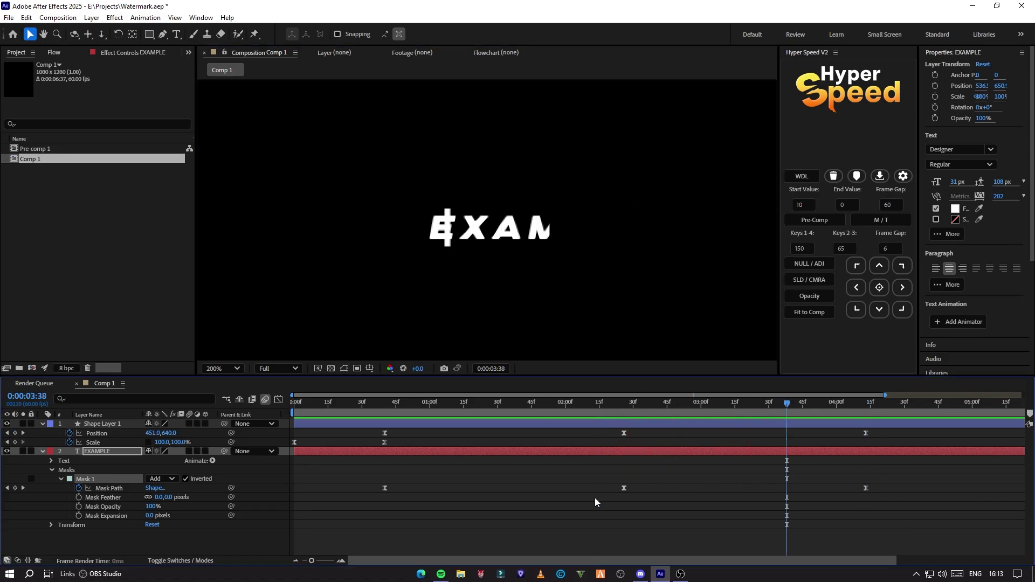
# Step: Set the incoming and outgoing velocity influence of the last two mask path keyframes to 66% in the graph editor
pyautogui.moveTo(596, 497); pyautogui.dragTo(879, 483)
pyautogui.click(280, 400)
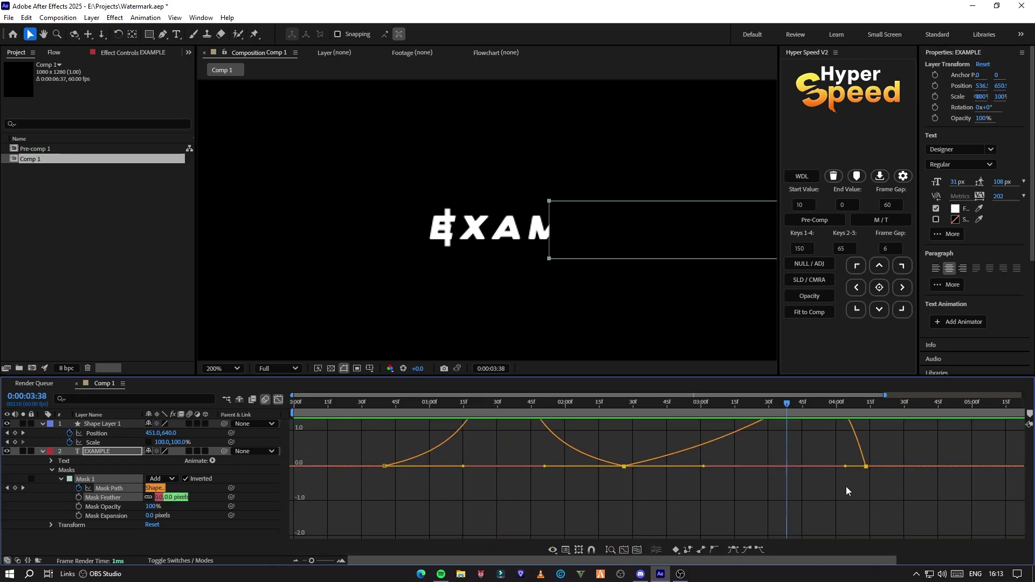
pyautogui.doubleClick(865, 467)
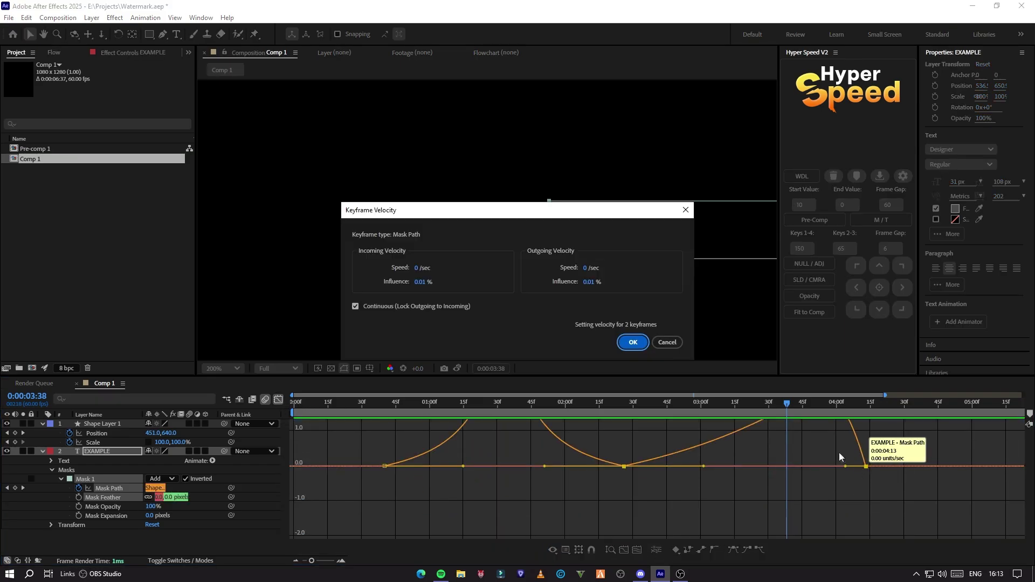
pyautogui.click(420, 281)
pyautogui.click(592, 283)
pyautogui.write('66')
pyautogui.click(633, 342)
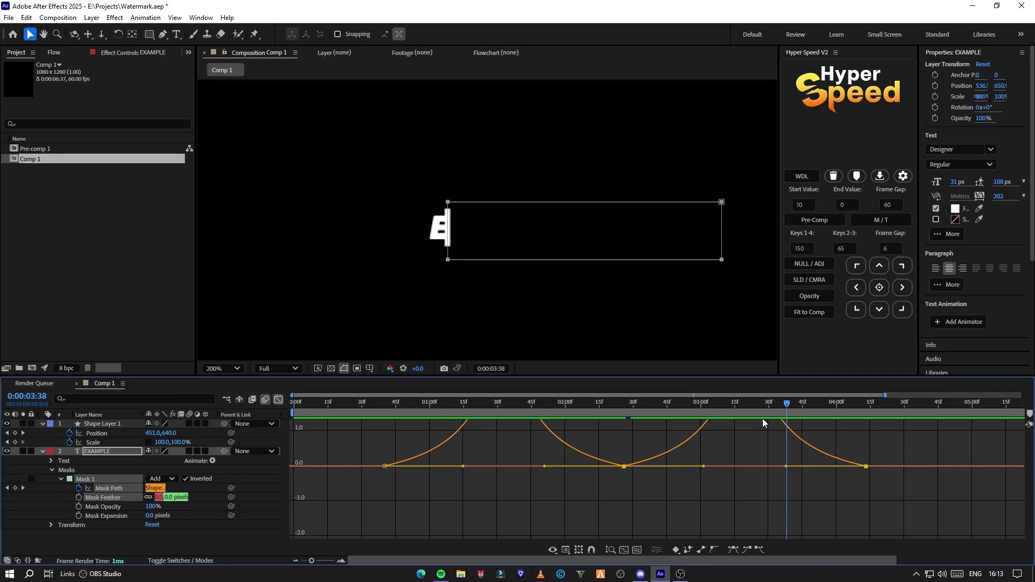
# Step: Play back the line's sweep to check that the mask reveals and hides the text in sync
pyautogui.moveTo(758, 406); pyautogui.dragTo(659, 437)
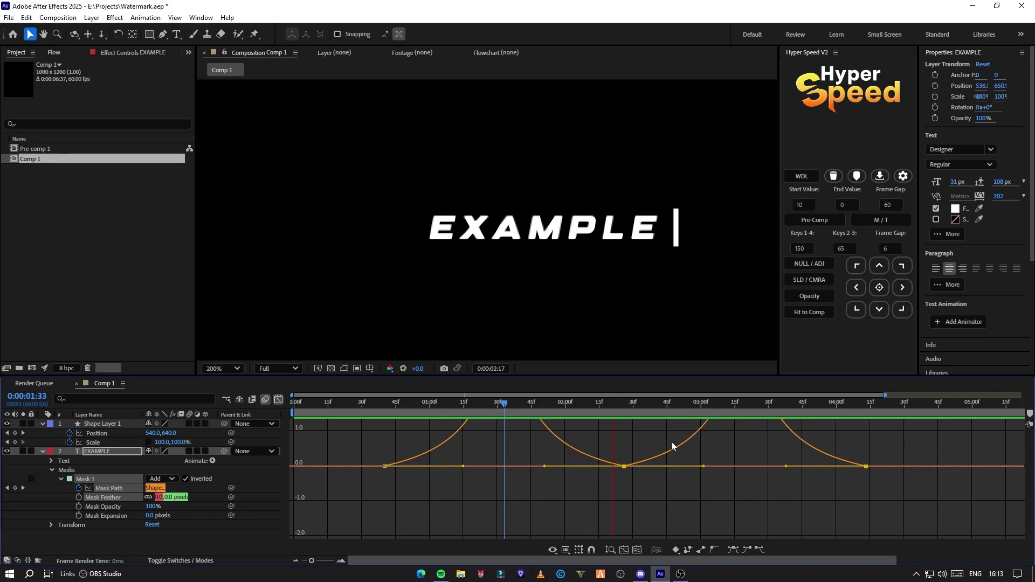
pyautogui.press('space')
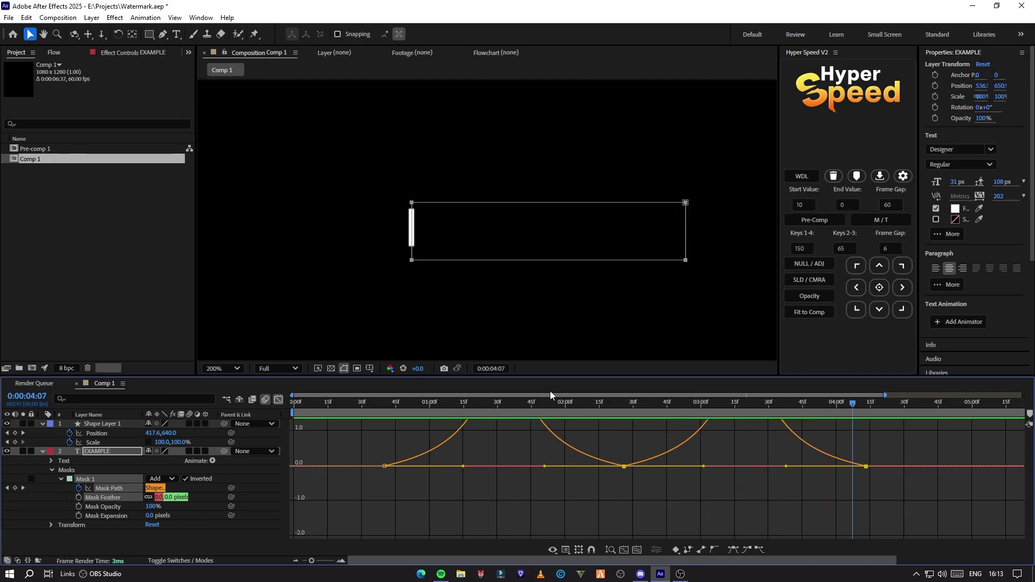
pyautogui.moveTo(563, 409); pyautogui.dragTo(561, 407)
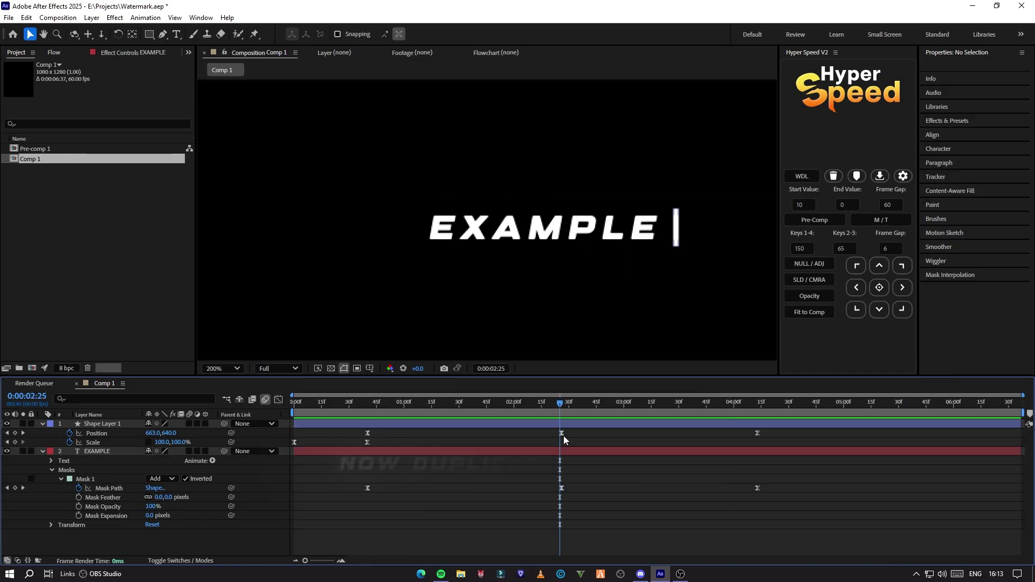
# Step: Duplicate the EXAMPLE text layer at 0:00:02:26 and delete the mask from the duplicate
pyautogui.click(564, 451)
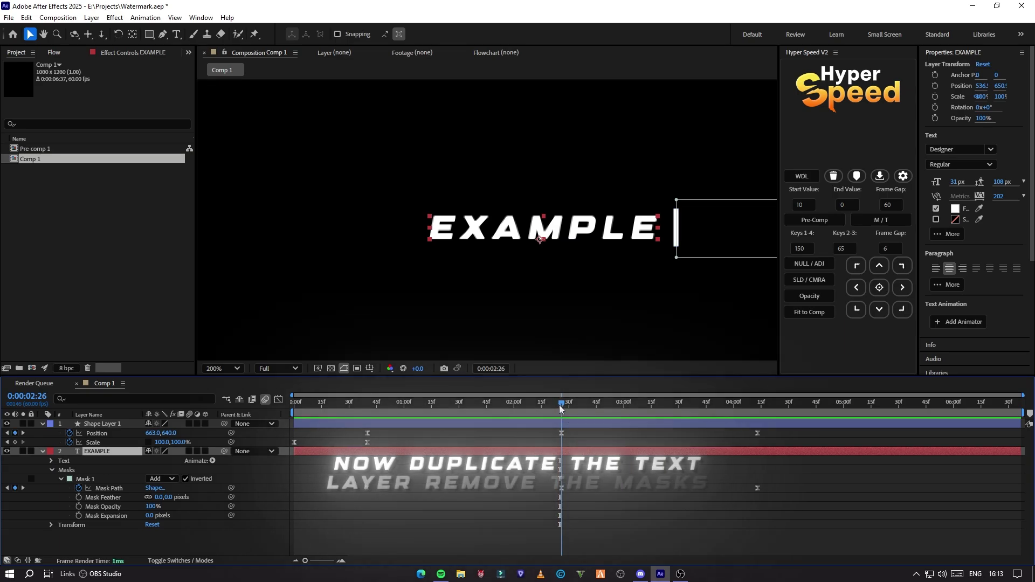
pyautogui.hotkey('ctrl', 'd')
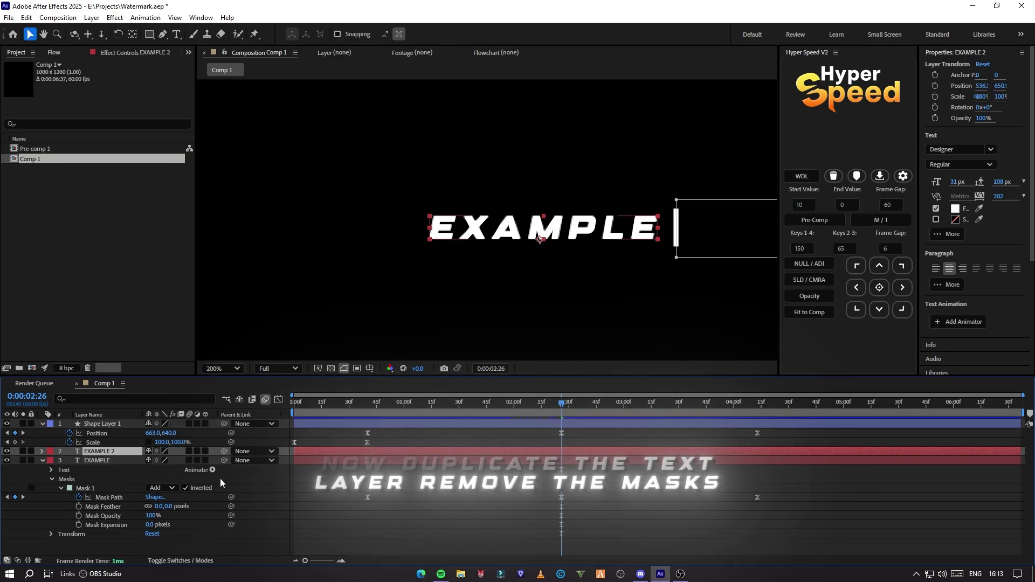
pyautogui.press('m')
pyautogui.click(99, 461)
pyautogui.press('Delete')
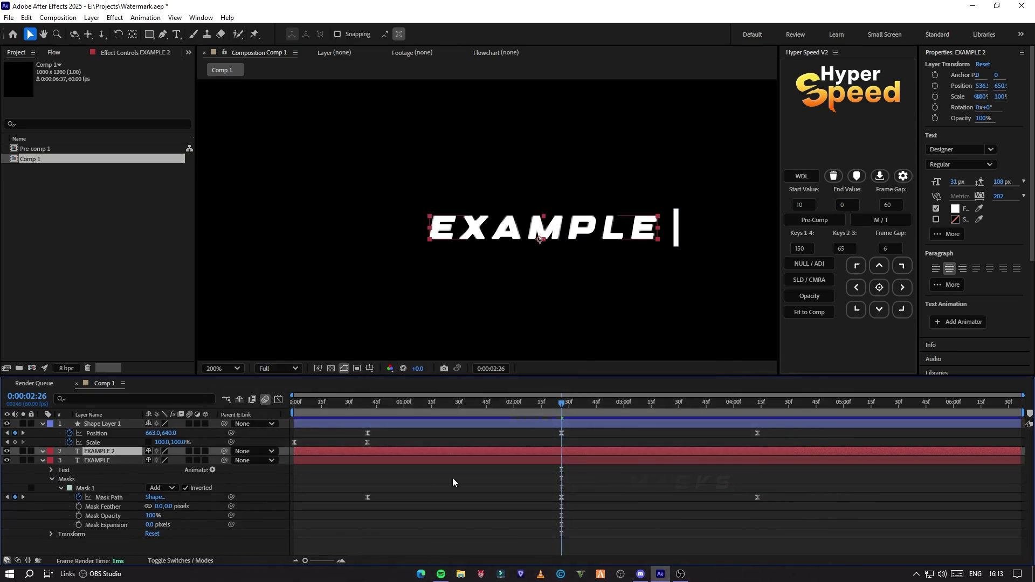
# Step: Hide the original EXAMPLE layer and swap fill and stroke on EXAMPLE 2 for a white outline with no fill
pyautogui.click(6, 460)
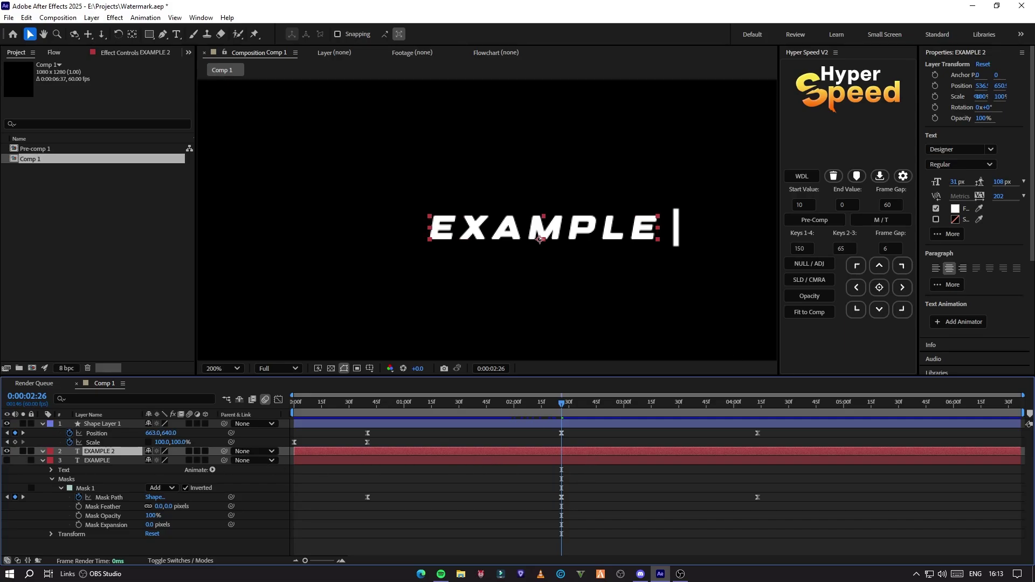
pyautogui.click(947, 51)
pyautogui.click(943, 137)
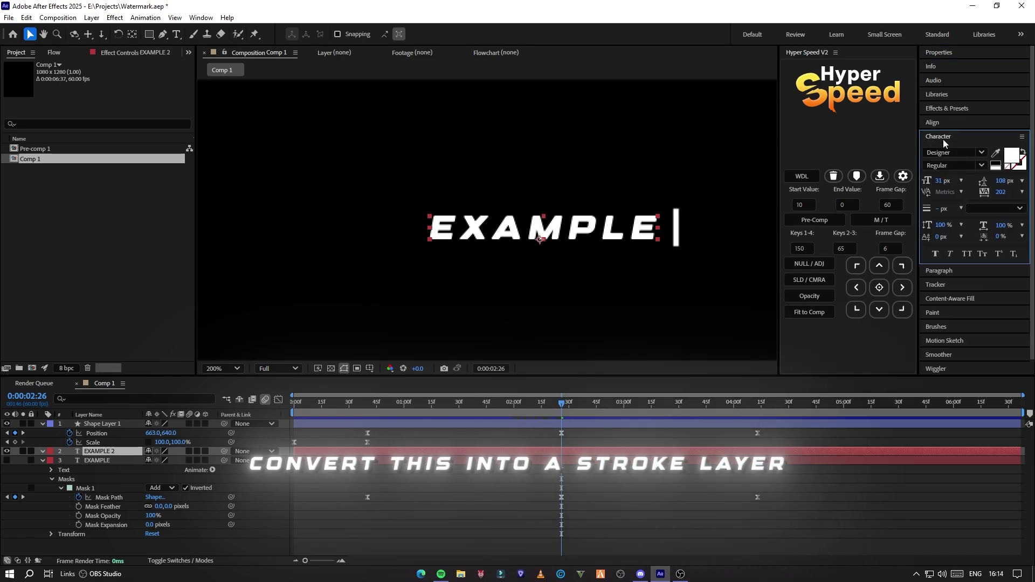
pyautogui.click(1023, 153)
pyautogui.click(697, 489)
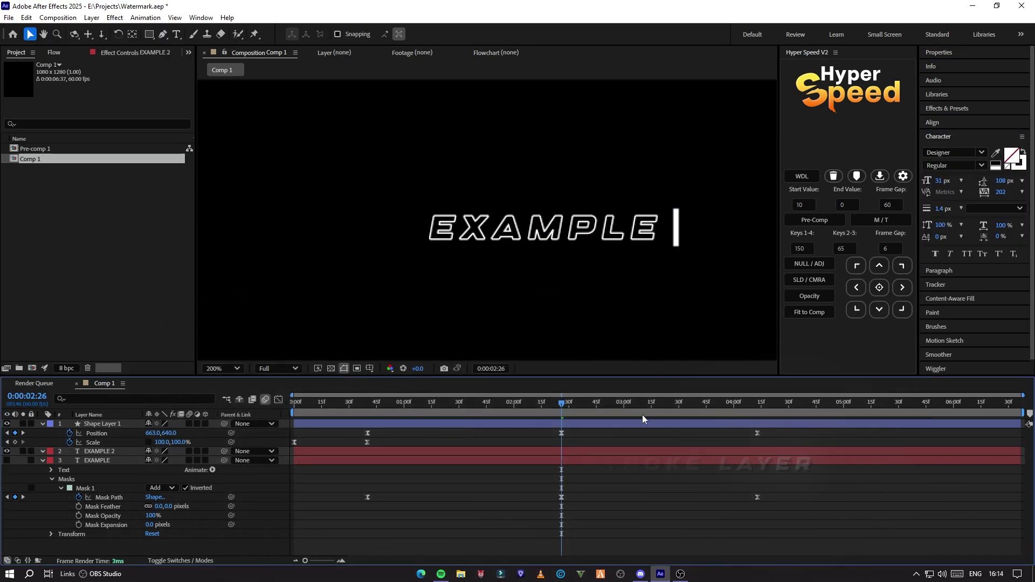
# Step: Set the EXAMPLE 2 text's stroke width to 1.4 px
pyautogui.click(943, 209)
pyautogui.write('1.4')
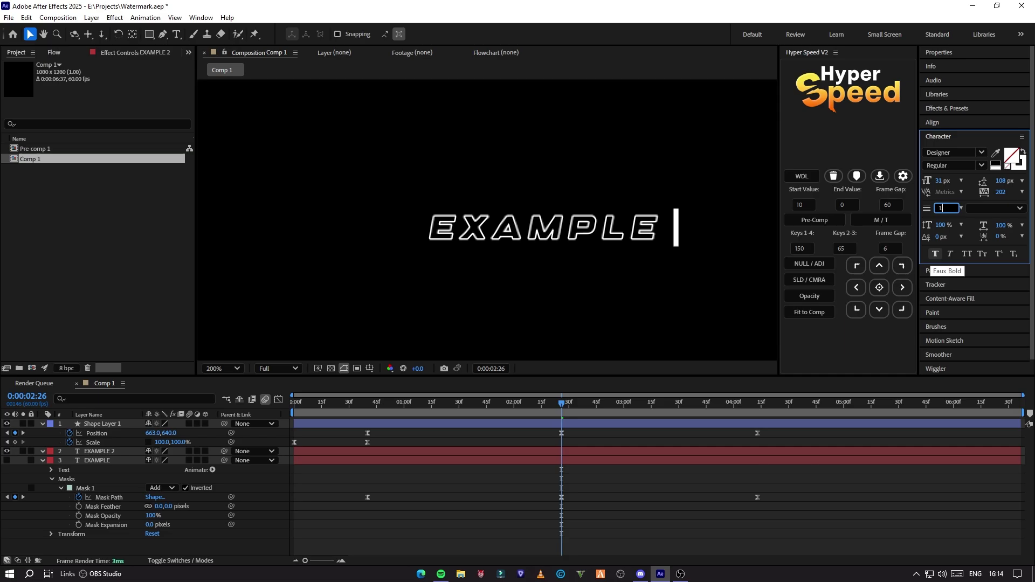
pyautogui.click(577, 487)
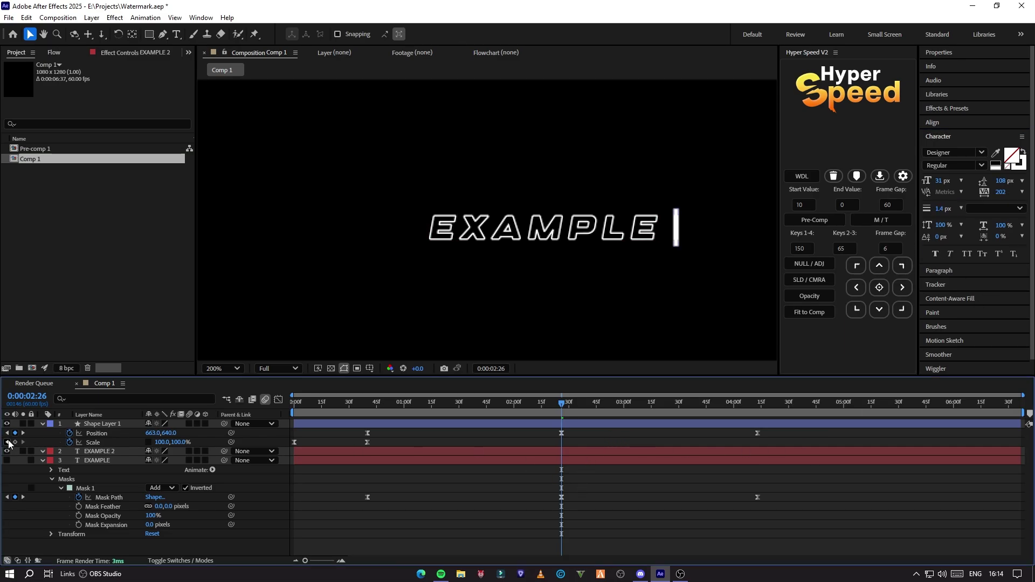
# Step: Draw a rectangular mask around the word on EXAMPLE 2 at 0:00:02:26, reaching the line, and invert it
pyautogui.moveTo(564, 422)
pyautogui.mouseDown()
pyautogui.moveTo(386, 421)
pyautogui.moveTo(560, 410)
pyautogui.mouseUp()
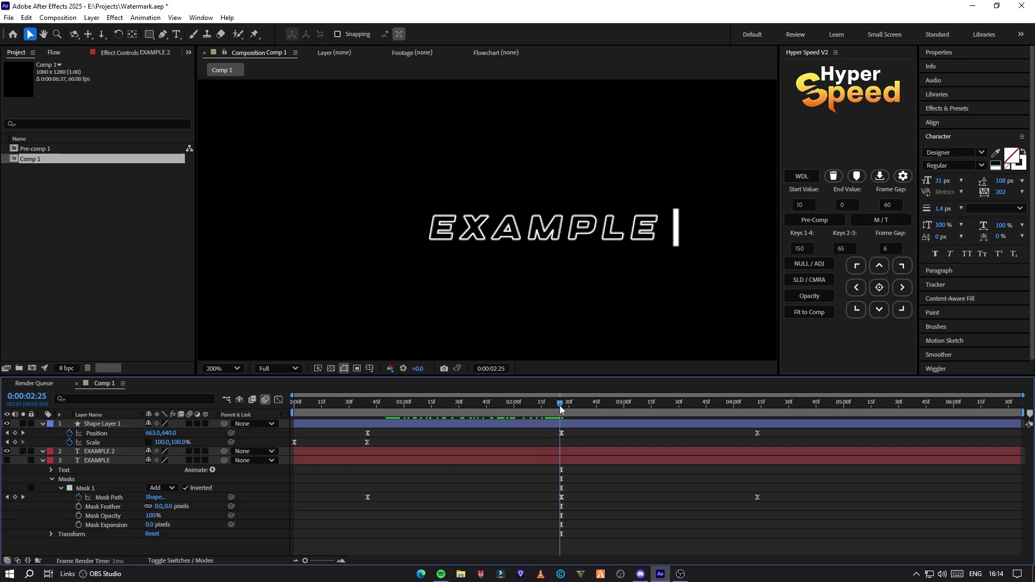
pyautogui.click(569, 454)
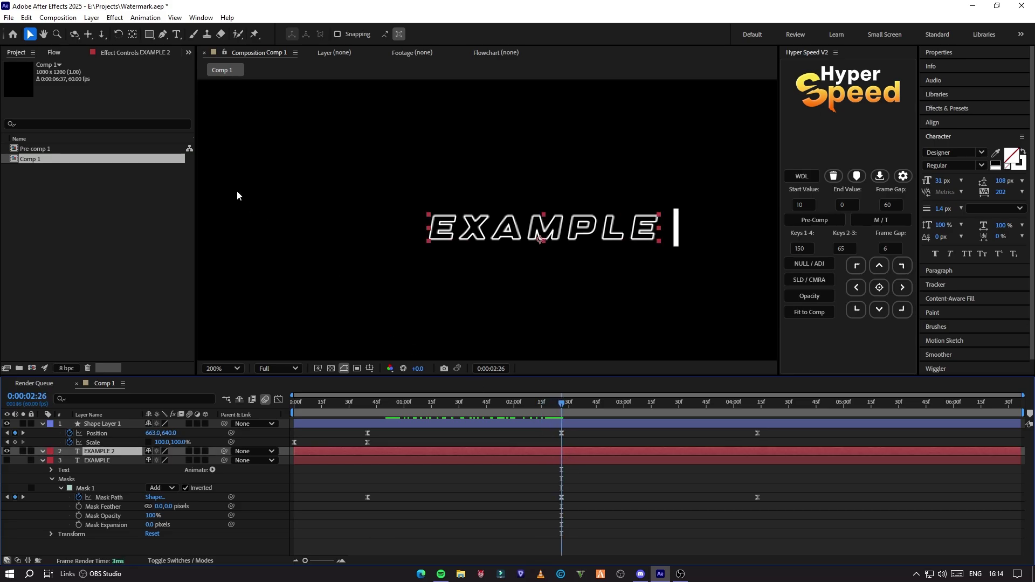
pyautogui.click(150, 34)
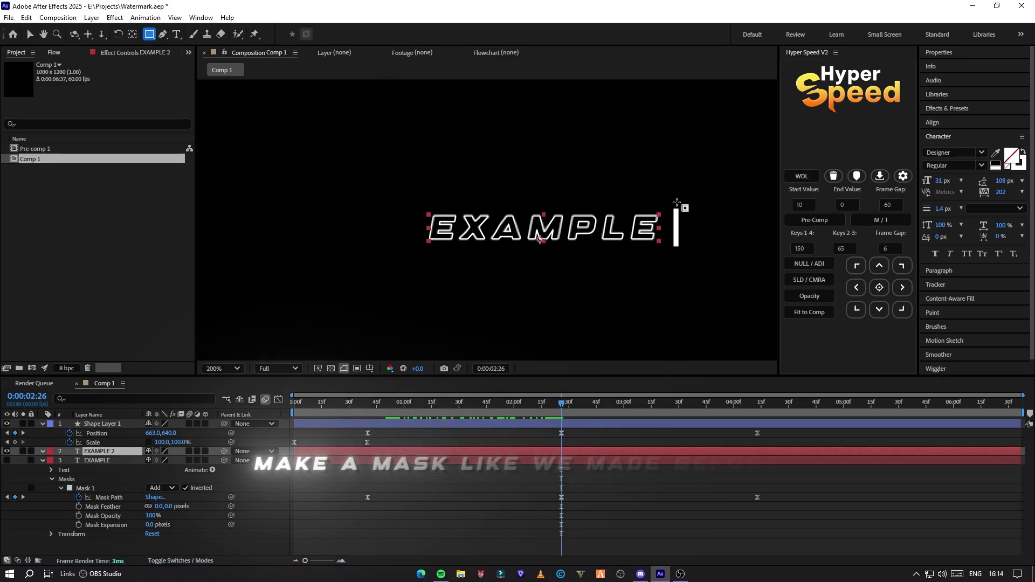
pyautogui.moveTo(677, 203)
pyautogui.mouseDown()
pyautogui.moveTo(614, 254)
pyautogui.moveTo(414, 263)
pyautogui.mouseUp()
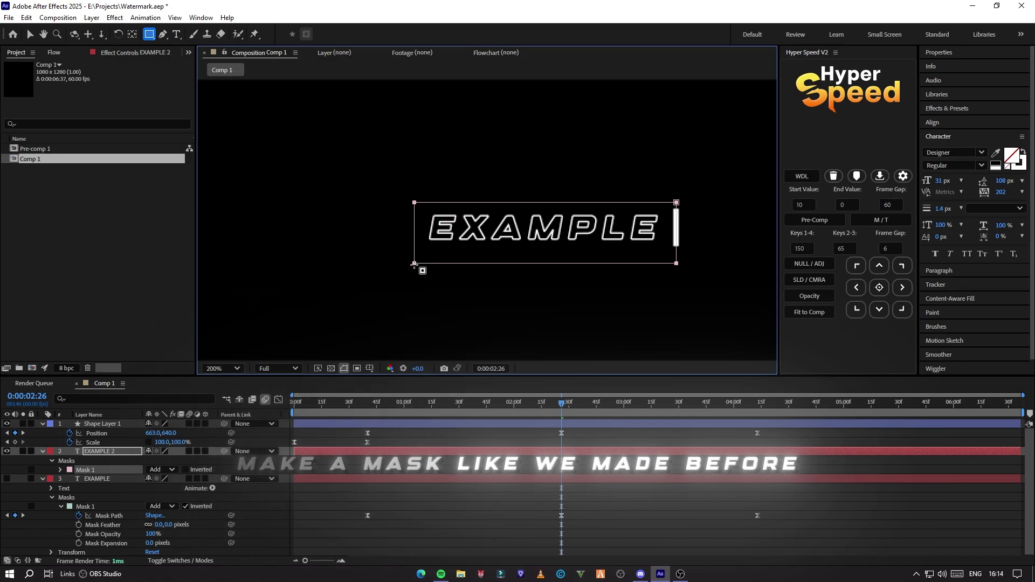
pyautogui.click(185, 470)
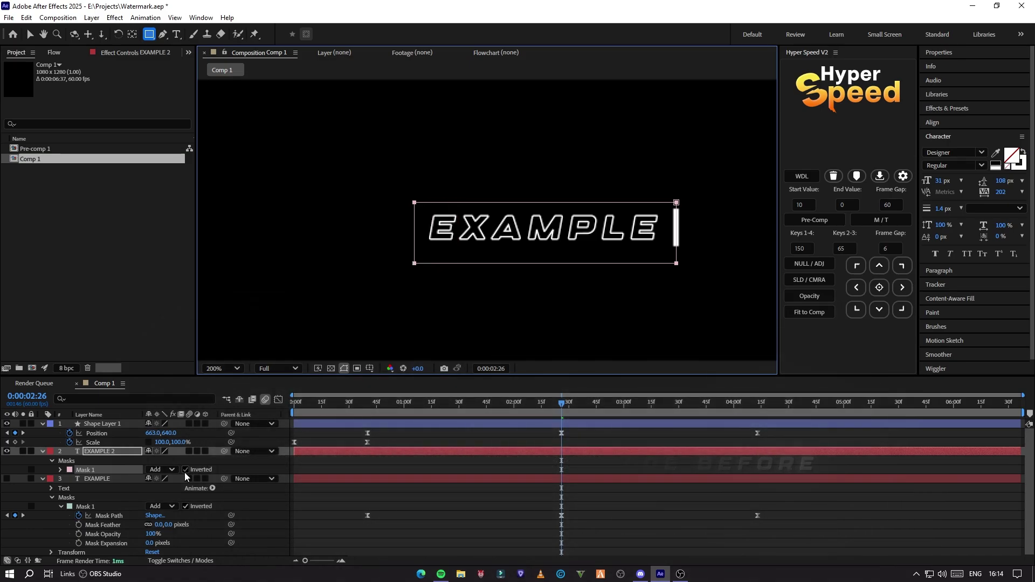
pyautogui.click(186, 469)
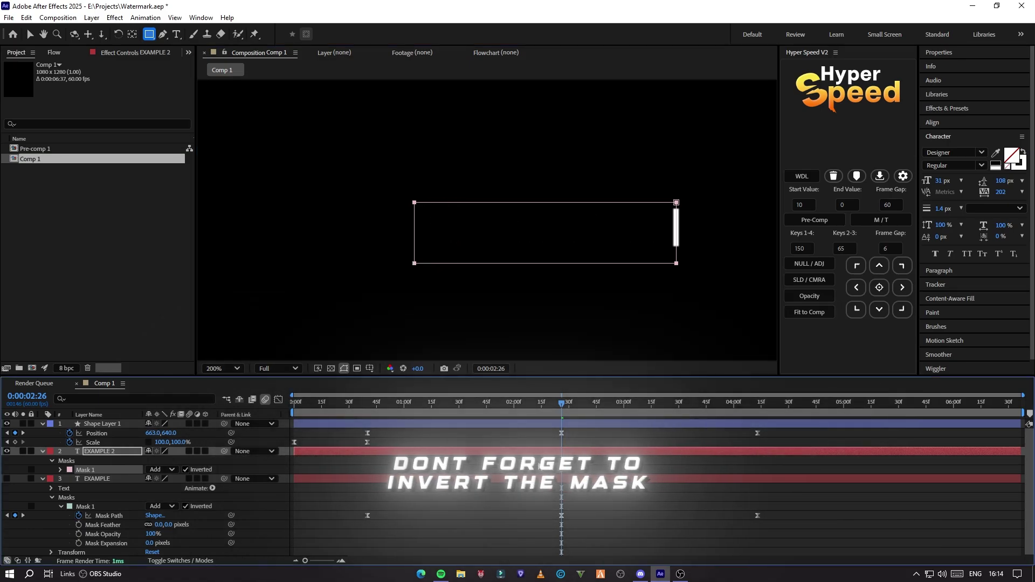
# Step: Keyframe the EXAMPLE 2 mask path at 0:00:02:26 and again at 0:00:04:13, with the mask moved off the word to the line's position
pyautogui.click(566, 452)
pyautogui.click(61, 470)
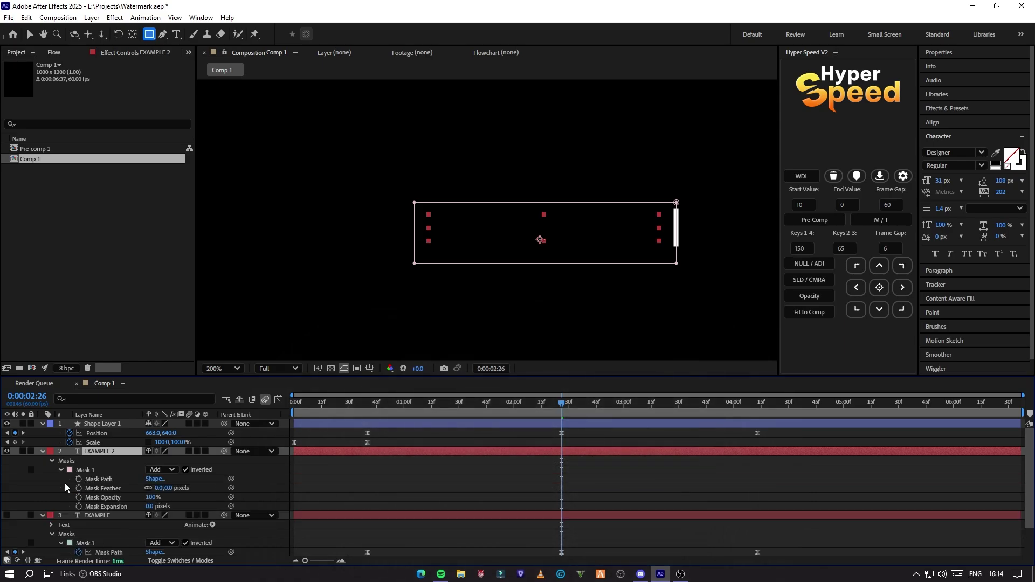
pyautogui.click(79, 478)
pyautogui.moveTo(559, 408); pyautogui.dragTo(761, 400)
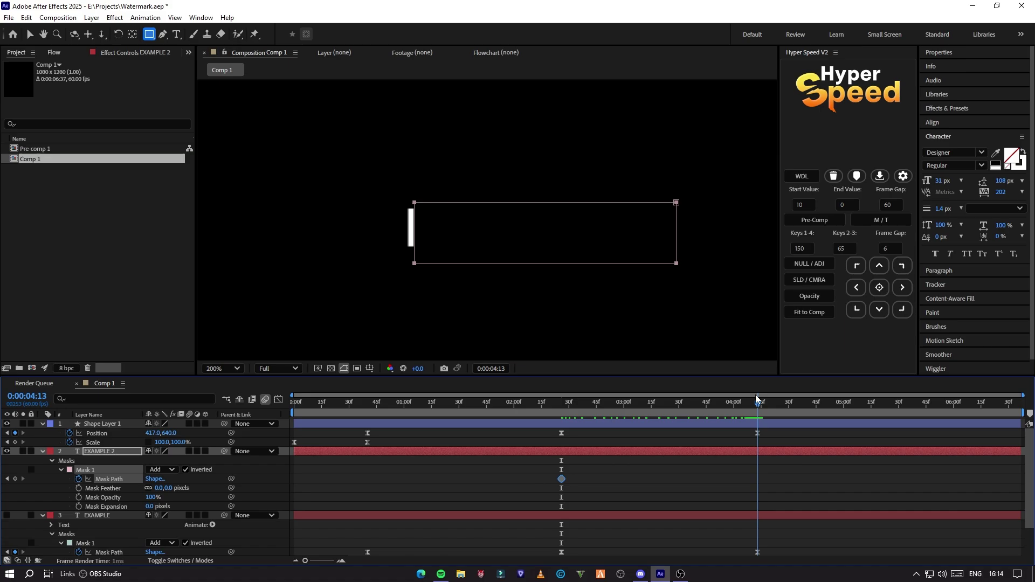
pyautogui.click(34, 35)
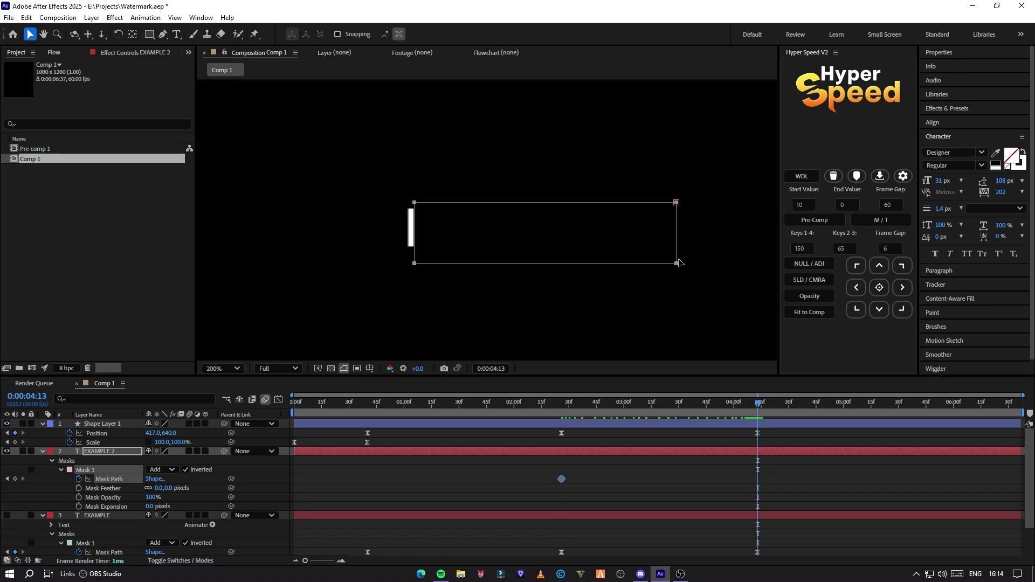
pyautogui.moveTo(679, 262); pyautogui.dragTo(414, 260)
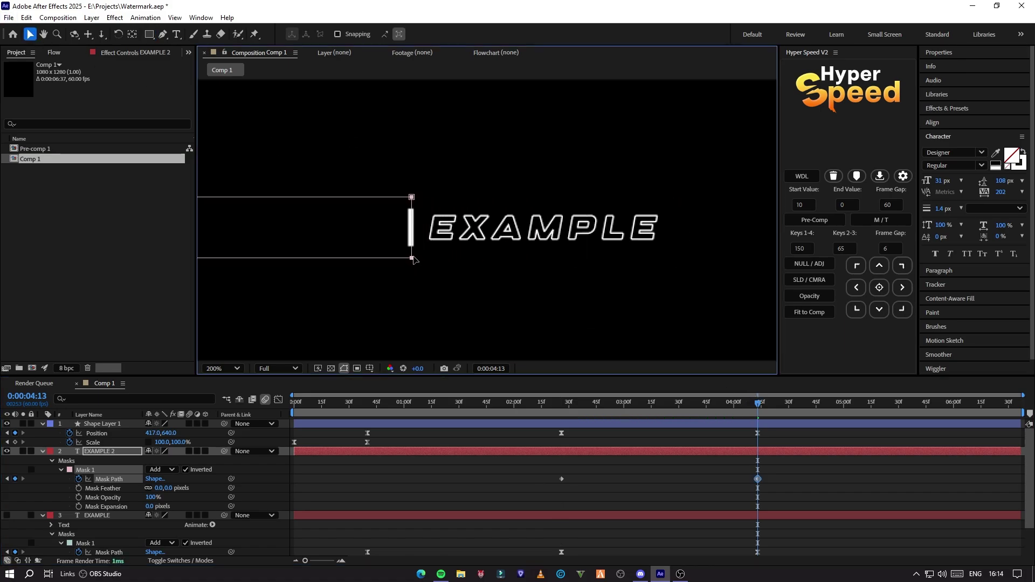
# Step: Ease both EXAMPLE 2 mask path keyframes and set the 0:00:02:26 keyframe's incoming and outgoing influence to 66% in the graph editor
pyautogui.moveTo(549, 477); pyautogui.dragTo(861, 513)
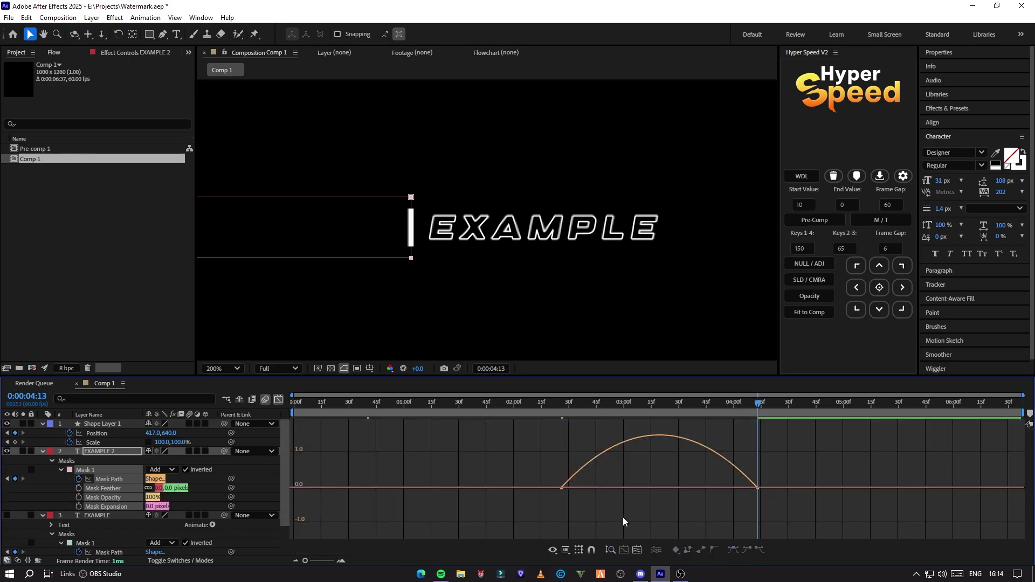
pyautogui.doubleClick(561, 487)
pyautogui.click(428, 282)
pyautogui.write('65')
pyautogui.click(596, 283)
pyautogui.write('65')
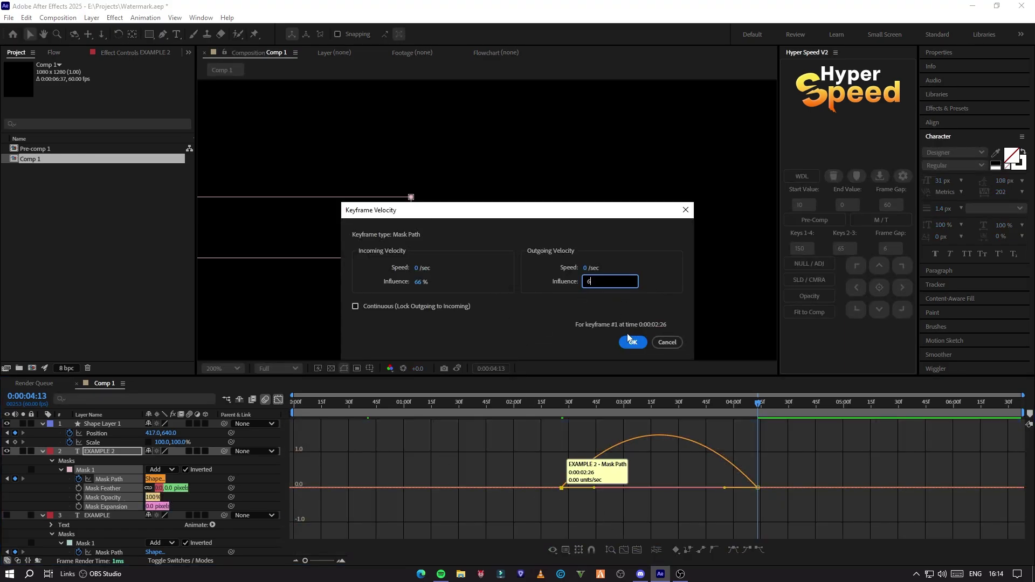
pyautogui.click(632, 342)
# Step: Set the incoming and outgoing velocity influence of the EXAMPLE 2 mask path keyframe at 0:00:04:13 to 66%
pyautogui.doubleClick(758, 488)
pyautogui.click(427, 282)
pyautogui.write('65')
pyautogui.click(596, 282)
pyautogui.write('65')
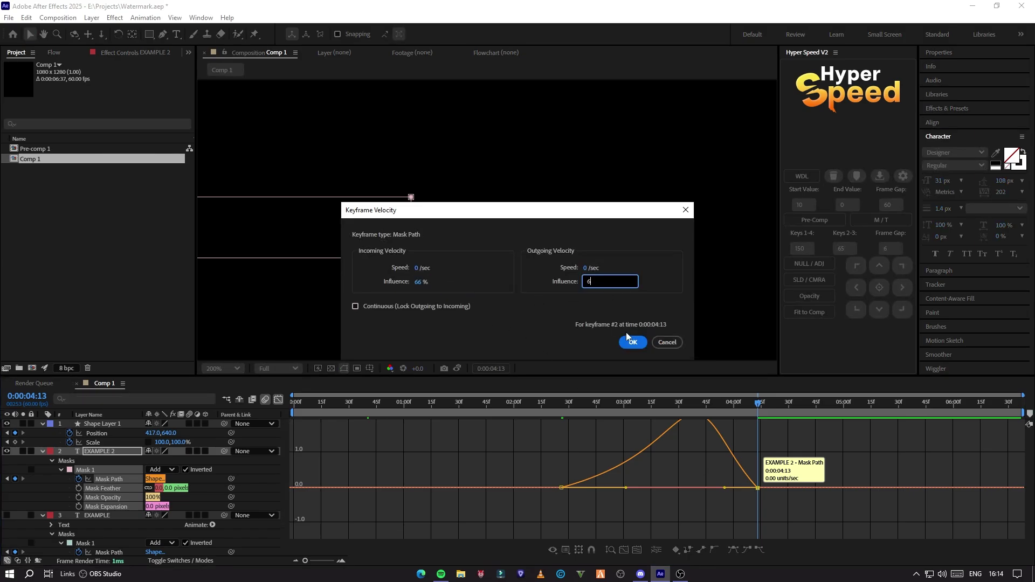
pyautogui.click(632, 342)
# Step: Play back the outlined text's reveal, and return to the layer view with the original EXAMPLE layer made visible again
pyautogui.moveTo(701, 408); pyautogui.dragTo(534, 410)
pyautogui.press('space')
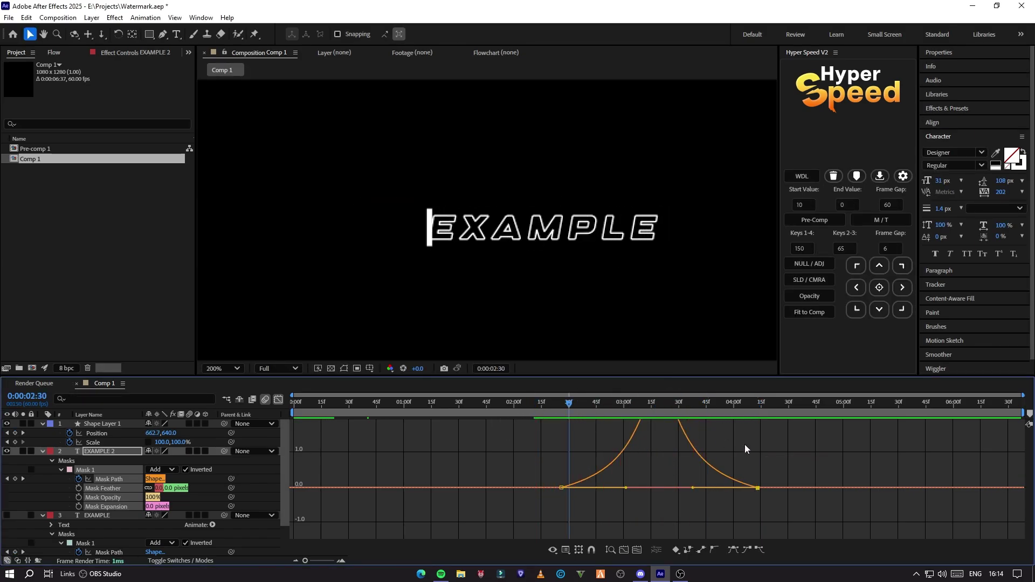
pyautogui.press('space')
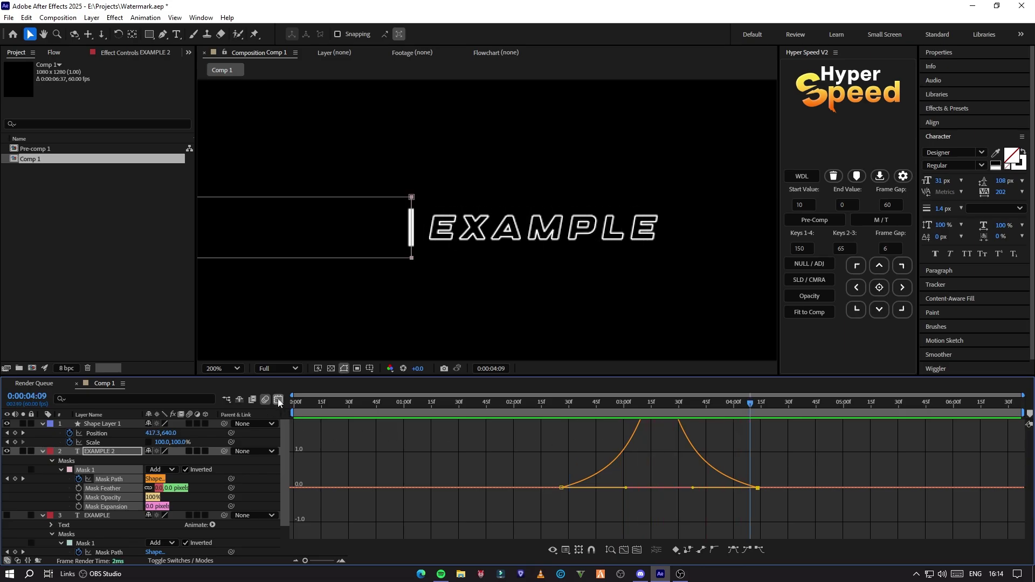
pyautogui.click(279, 400)
pyautogui.click(7, 522)
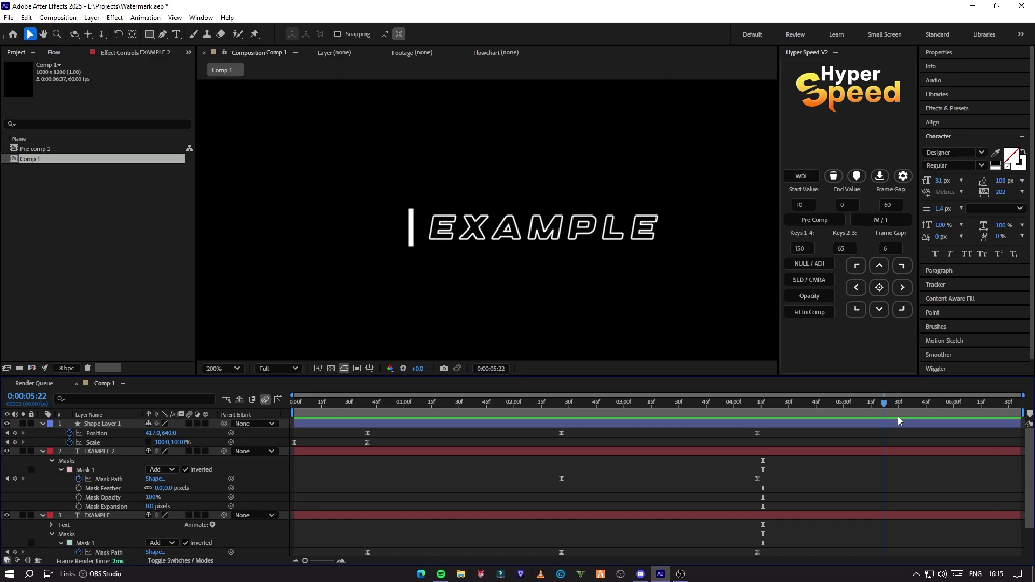
# Step: Keyframe the line's horizontal position at 664 at 0:00:05:50 and play back the movement
pyautogui.moveTo(933, 416); pyautogui.dragTo(935, 416)
pyautogui.click(938, 425)
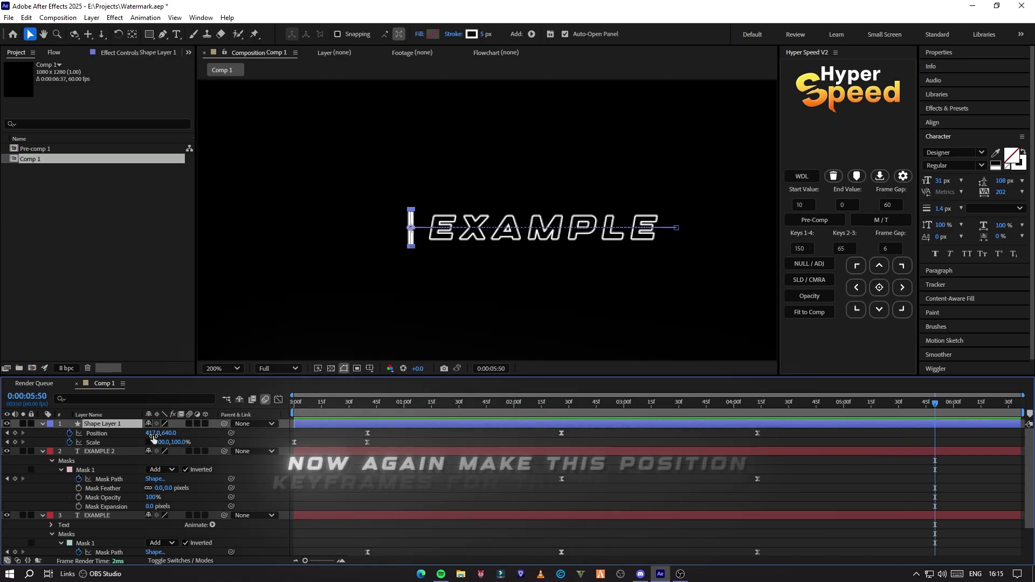
pyautogui.moveTo(152, 434); pyautogui.dragTo(281, 429)
pyautogui.press('space')
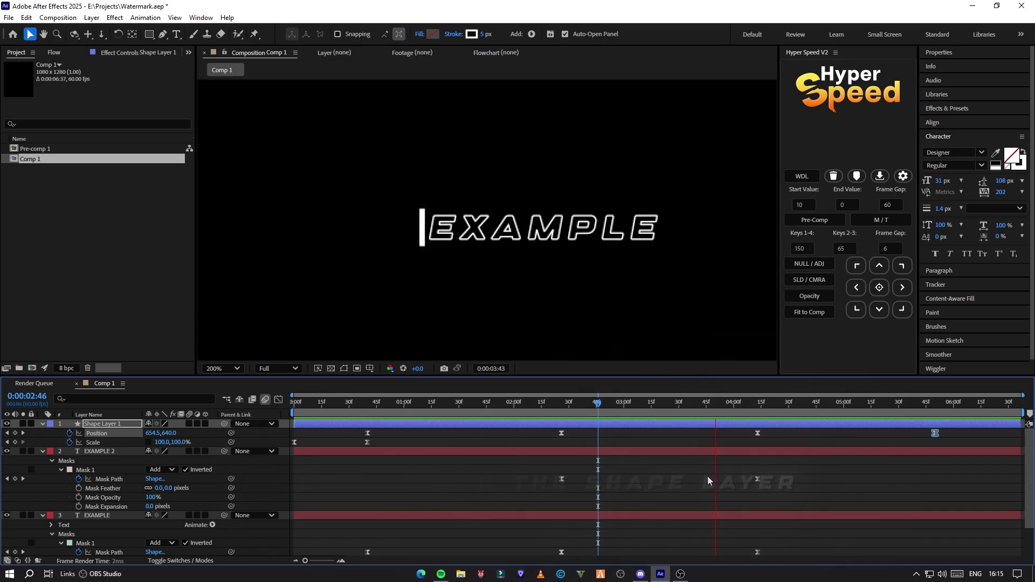
# Step: Keyframe the EXAMPLE 2 mask at 0:00:05:50 by moving it back over the word to the line's position
pyautogui.click(759, 412)
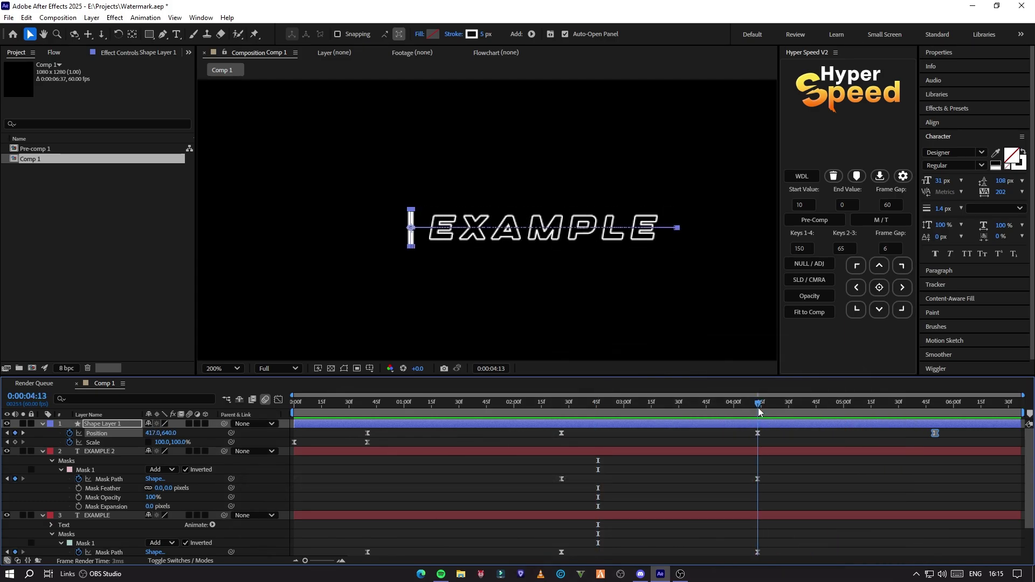
pyautogui.click(770, 457)
pyautogui.moveTo(778, 412); pyautogui.dragTo(935, 416)
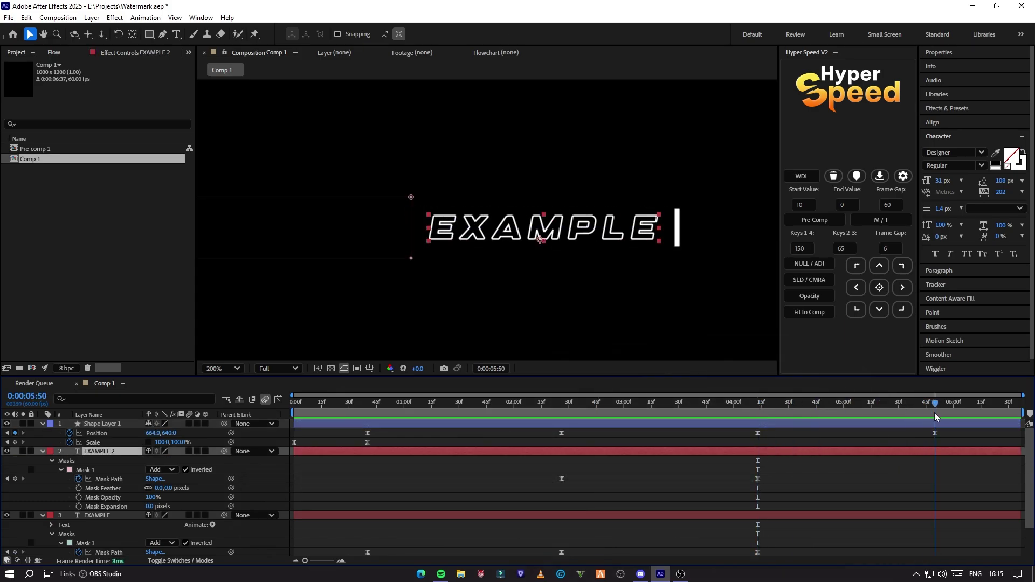
pyautogui.click(86, 469)
pyautogui.moveTo(410, 264); pyautogui.dragTo(669, 267)
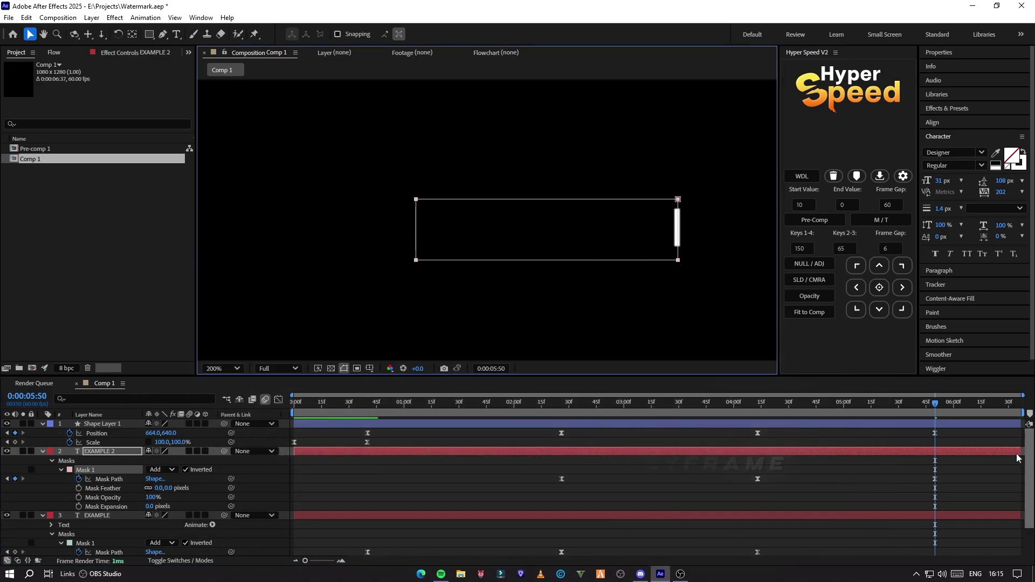
# Step: Set the incoming and outgoing velocity influence of the EXAMPLE 2 mask path keyframe at 0:00:05:50 to 66% in the graph editor
pyautogui.click(893, 411)
pyautogui.moveTo(892, 408); pyautogui.dragTo(890, 409)
pyautogui.moveTo(744, 473); pyautogui.dragTo(918, 486)
pyautogui.click(280, 401)
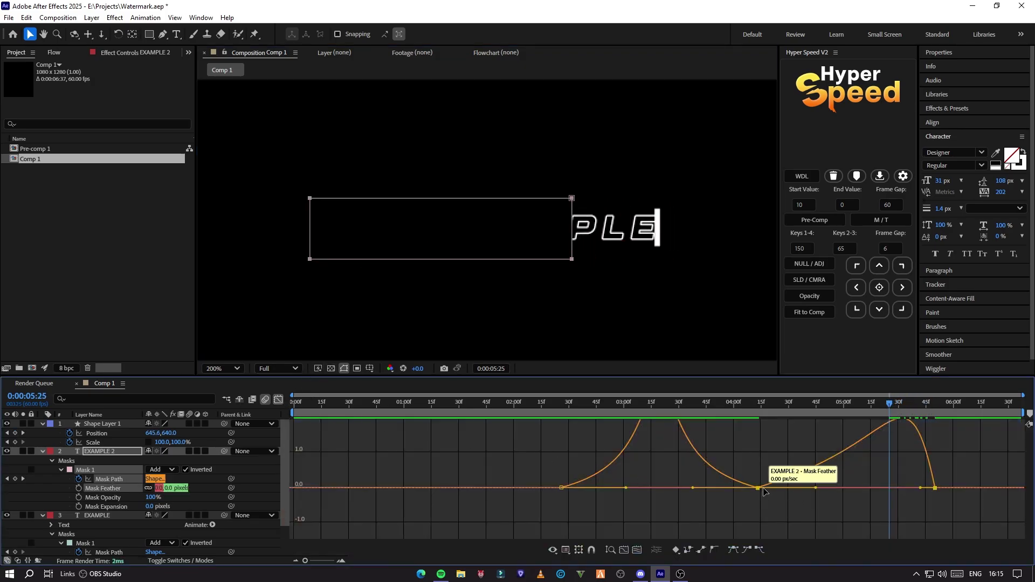
pyautogui.doubleClick(935, 488)
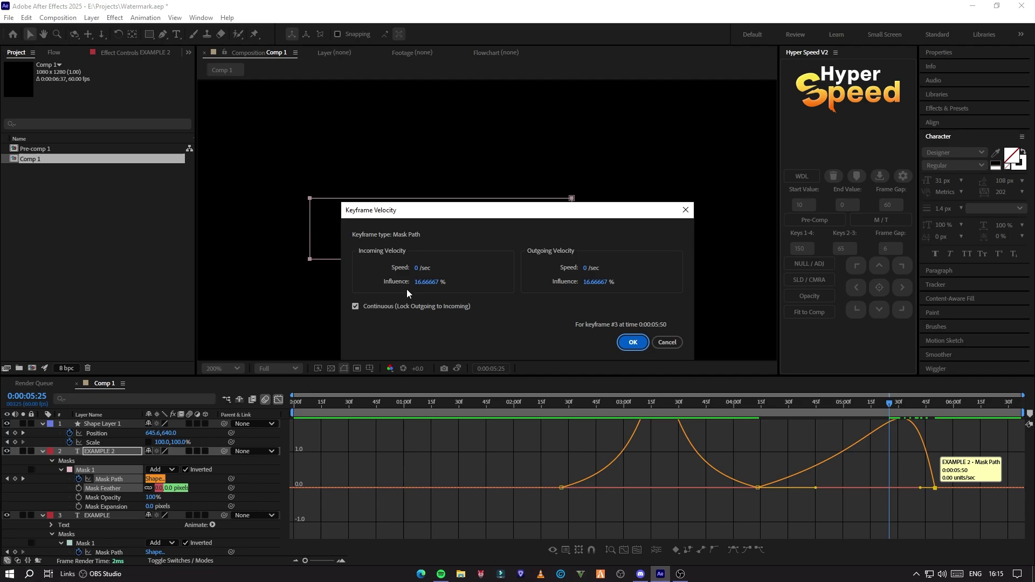
pyautogui.write('65')
pyautogui.click(593, 283)
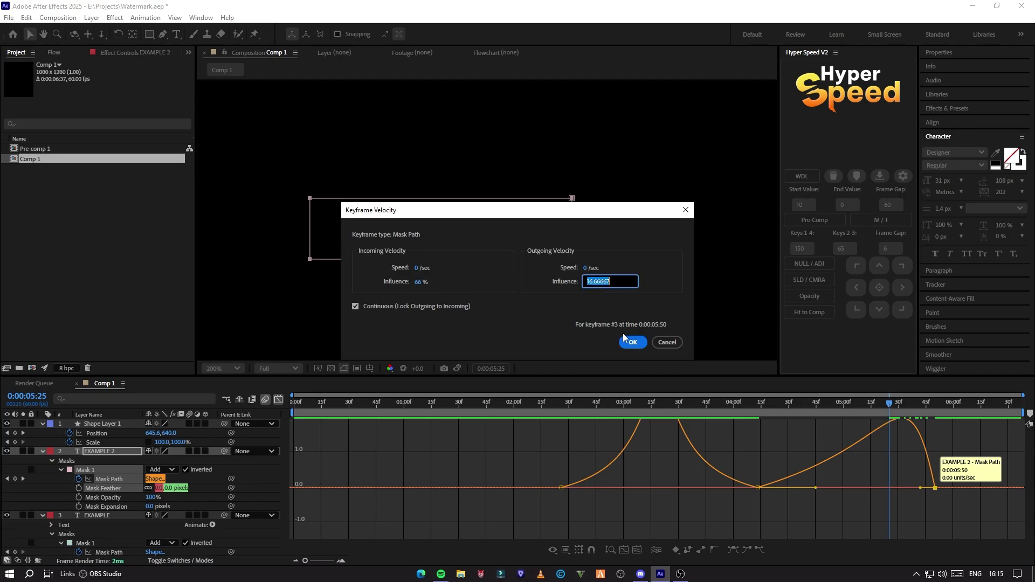
pyautogui.write('65')
pyautogui.click(629, 341)
# Step: Play back from 0:00:02:20 to check the outlined text's reveal and hide, and close the graph editor
pyautogui.moveTo(577, 404); pyautogui.dragTo(551, 402)
pyautogui.press('space')
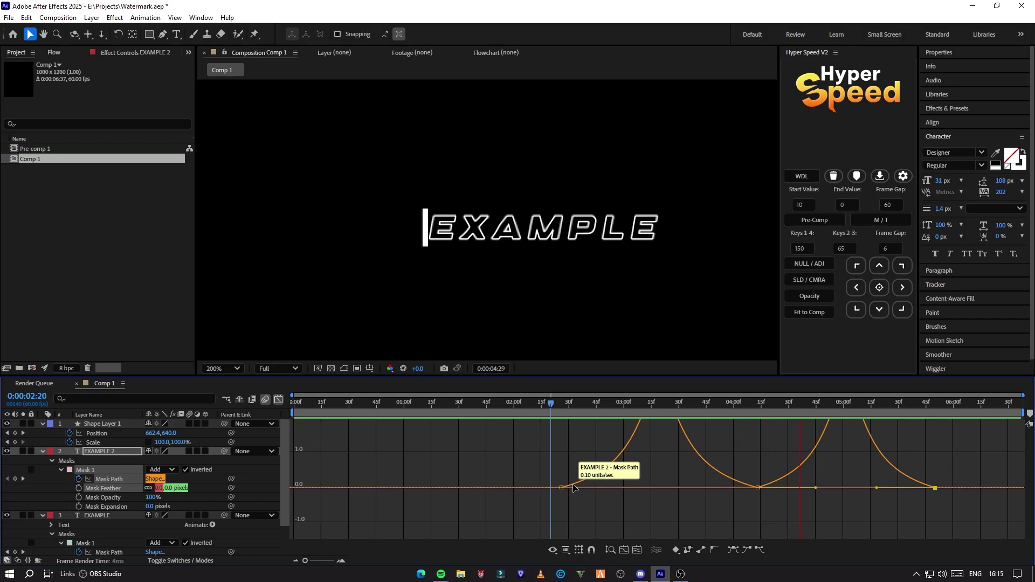
pyautogui.hotkey('shift', 'F3')
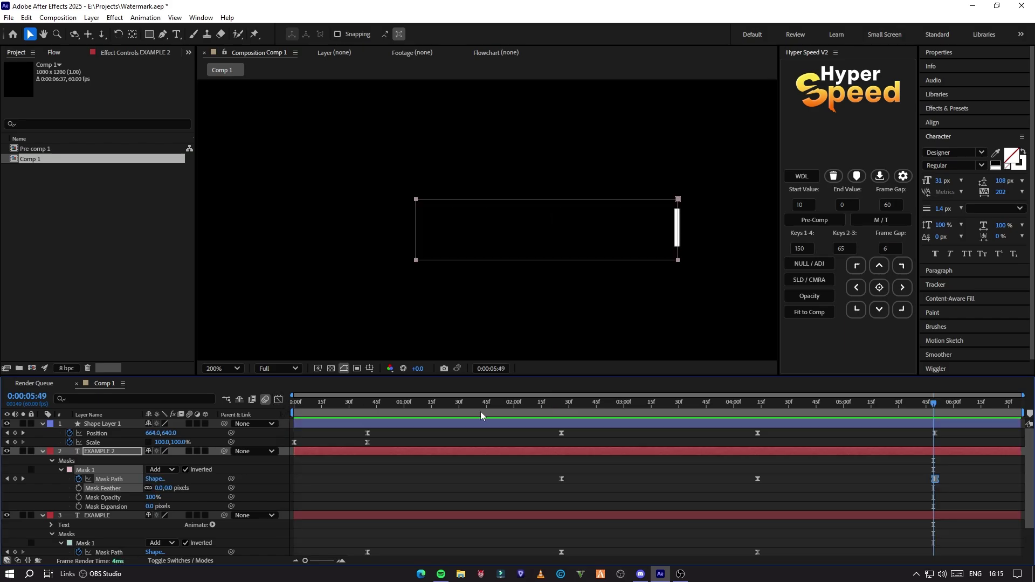
# Step: Keyframe the line's scale at 0:00:05:53 and change its vertical scale at 0:00:06:36 for a scale fade-out
pyautogui.click(955, 427)
pyautogui.click(943, 404)
pyautogui.press('s')
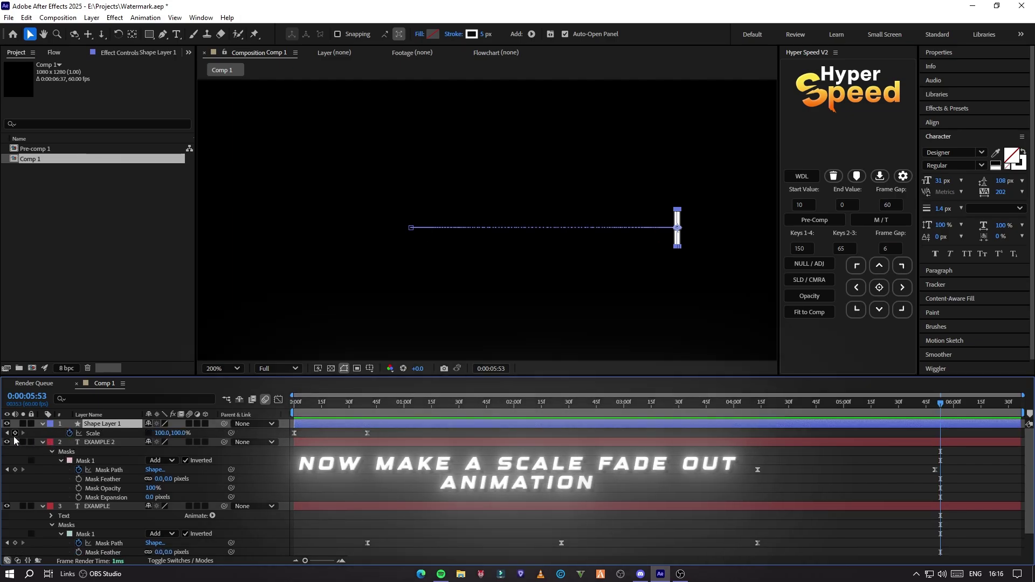
pyautogui.click(14, 433)
pyautogui.moveTo(941, 403); pyautogui.dragTo(1020, 403)
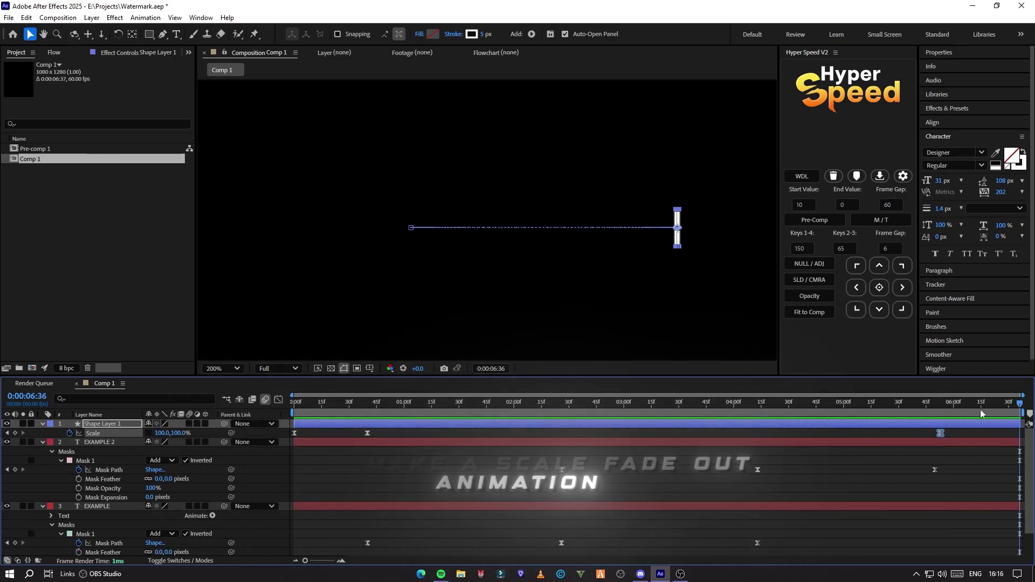
pyautogui.moveTo(181, 433); pyautogui.dragTo(195, 433)
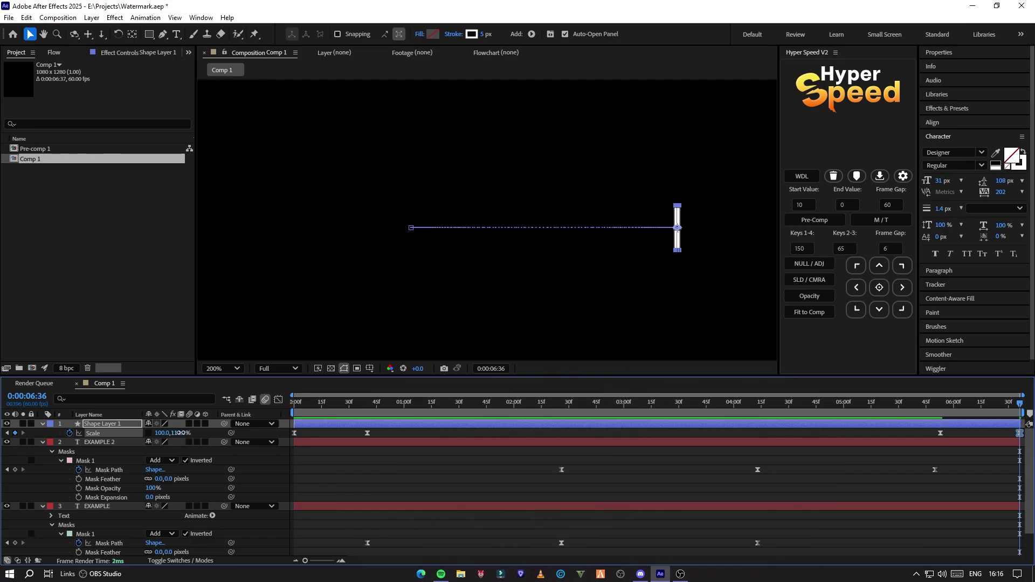
# Step: Step back to the keyframes at 0:00:05:50 and play back the whole animation
pyautogui.click(914, 464)
pyautogui.press('j')
pyautogui.press('j')
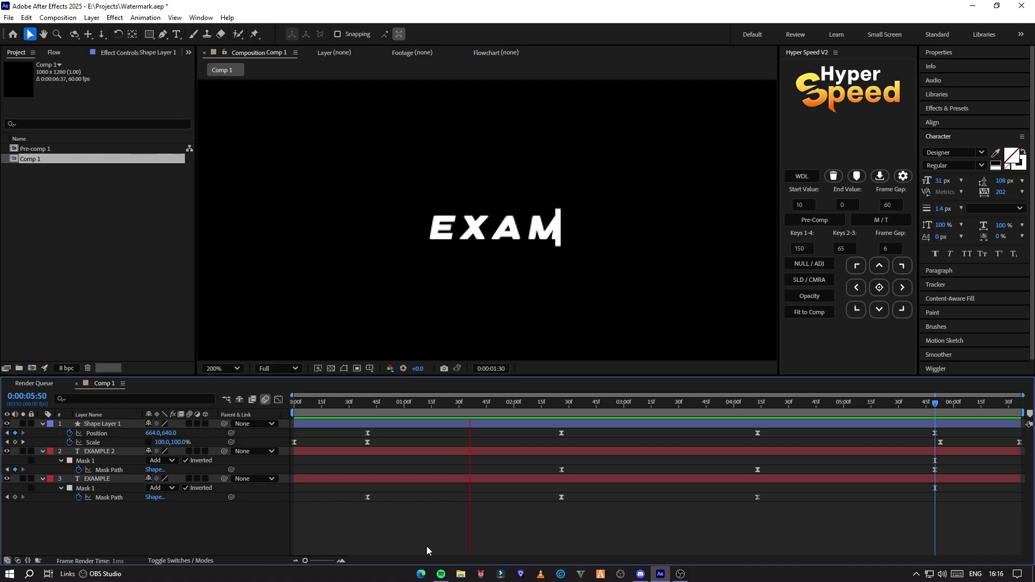
# Step: Precompose the line shape layer and both EXAMPLE text layers into a single composition
pyautogui.press('u')
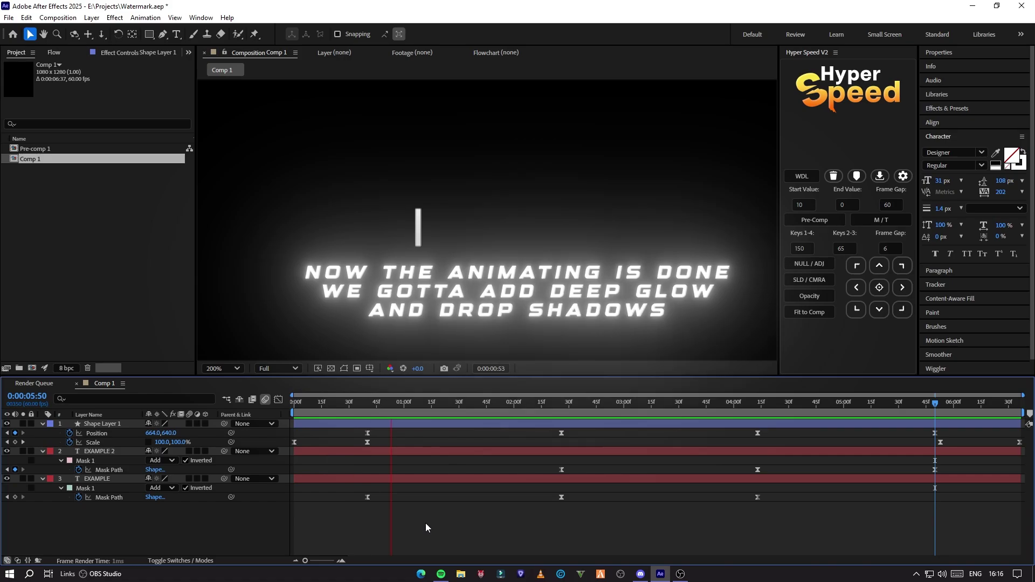
pyautogui.hotkey('ctrl', 'a')
pyautogui.click(825, 223)
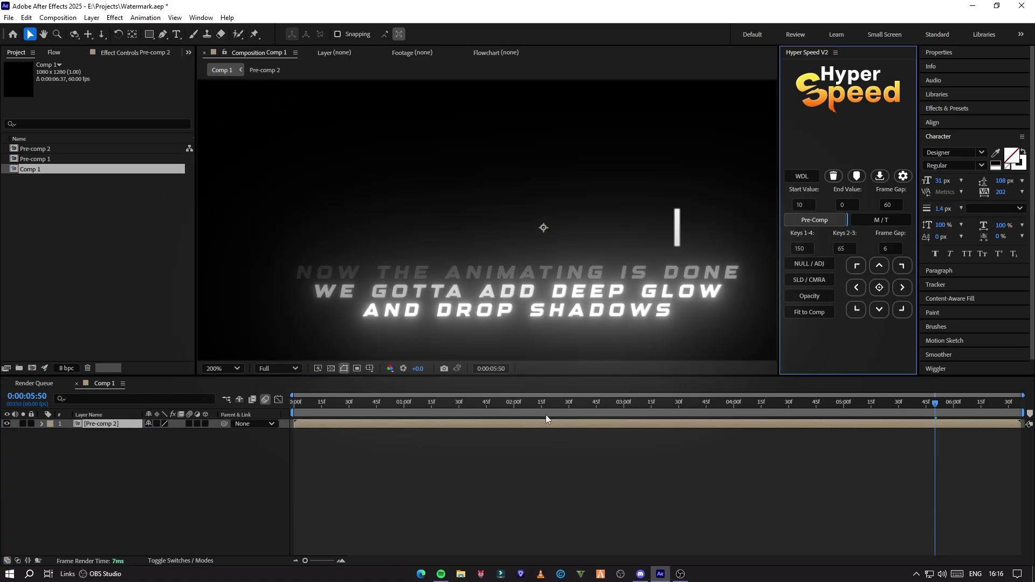
# Step: Go to 0:00:02:11, where the solid text is shown, and apply the Deep Glow effect to the precomposed layer
pyautogui.moveTo(515, 407)
pyautogui.mouseDown()
pyautogui.moveTo(493, 409)
pyautogui.moveTo(535, 403)
pyautogui.mouseUp()
pyautogui.click(947, 109)
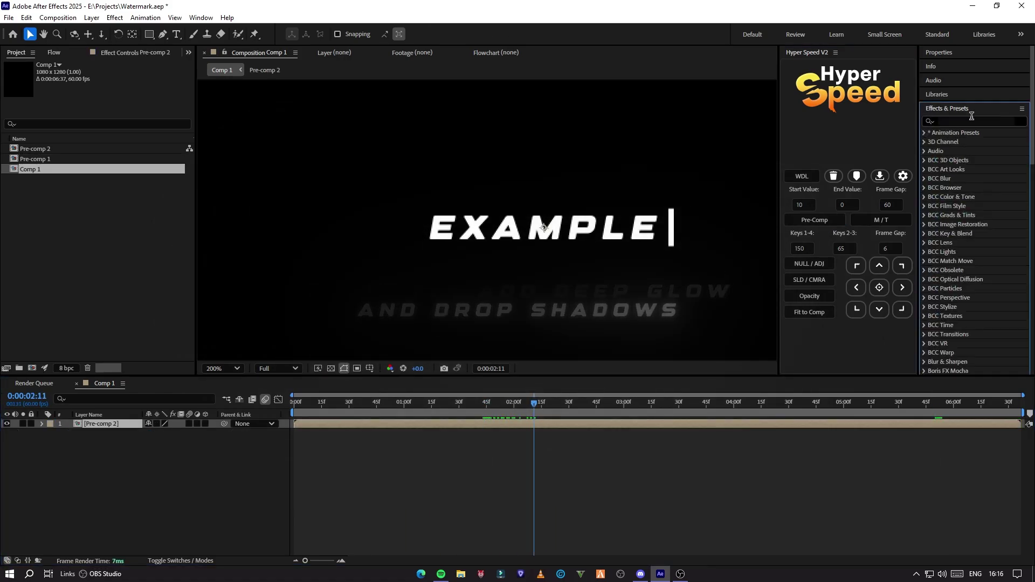
pyautogui.click(971, 121)
pyautogui.write('dee')
pyautogui.doubleClick(965, 170)
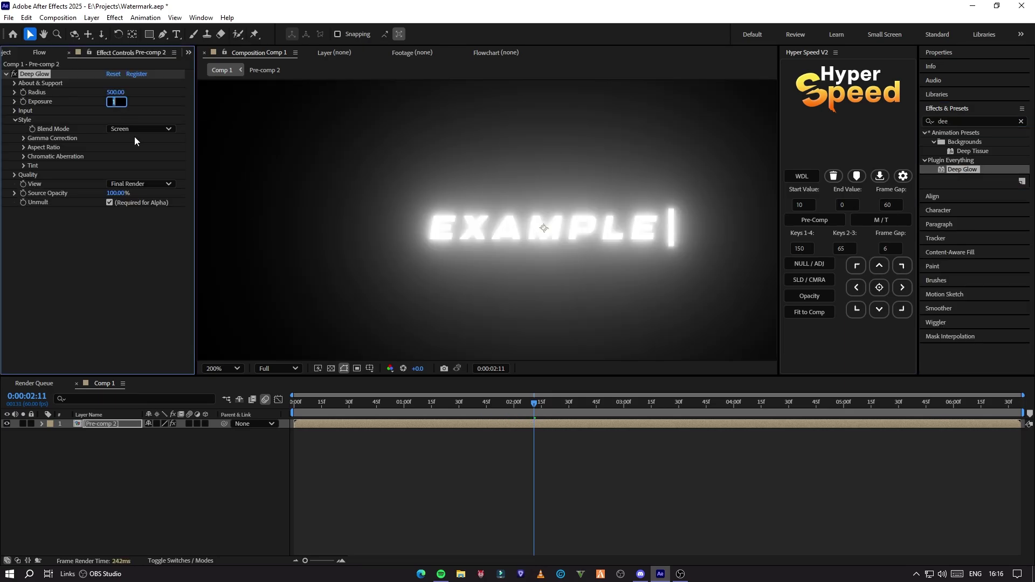
# Step: Set the Deep Glow exposure to 0.55 and its radius to 666, and deselect the layer
pyautogui.write('0.55')
pyautogui.hotkey('shift', 'Tab')
pyautogui.write('6')
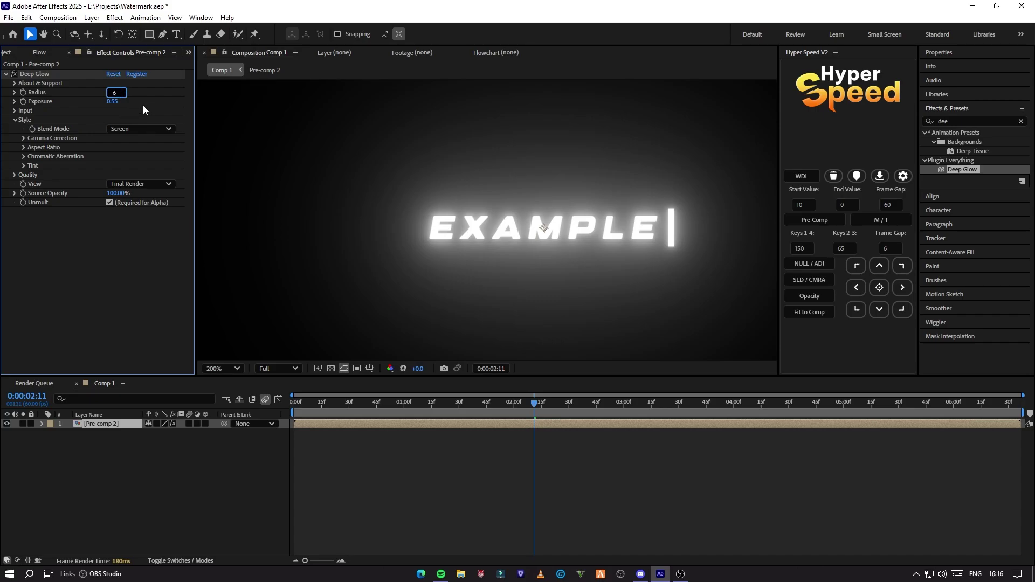
pyautogui.write('66')
pyautogui.press('Return')
pyautogui.press(',')
pyautogui.press(',')
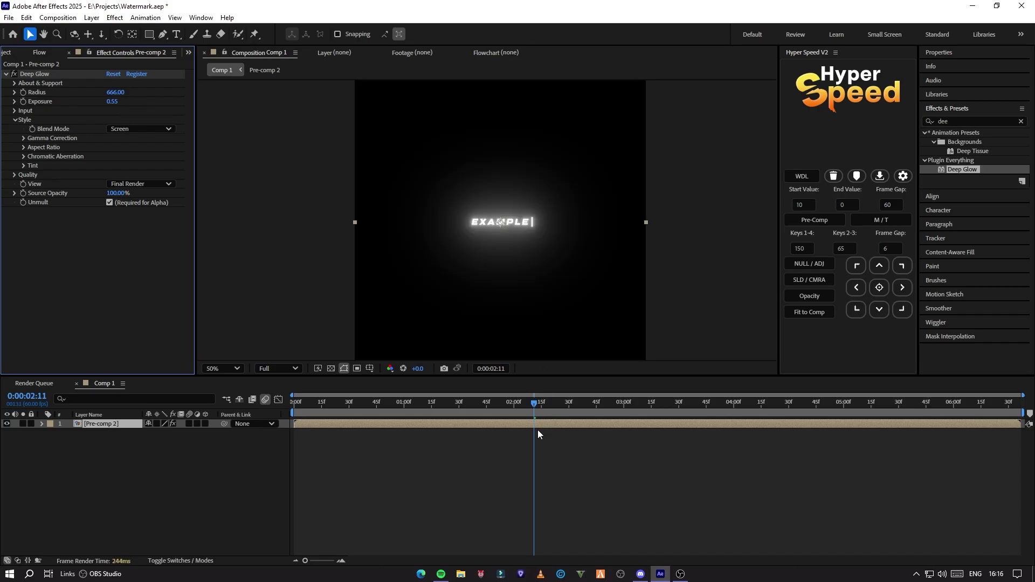
pyautogui.click(530, 455)
pyautogui.scroll(1, 546, 310)
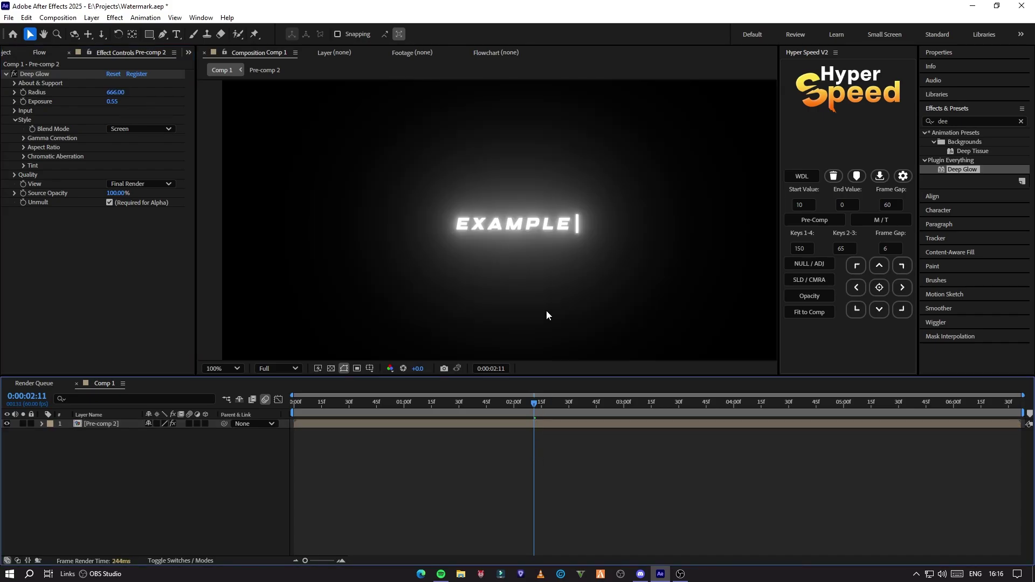
# Step: Find the Perspective Drop Shadow effect and apply it to the precomposed layer with 100% opacity and a distance of 4
pyautogui.doubleClick(951, 121)
pyautogui.write('drop')
pyautogui.click(981, 308)
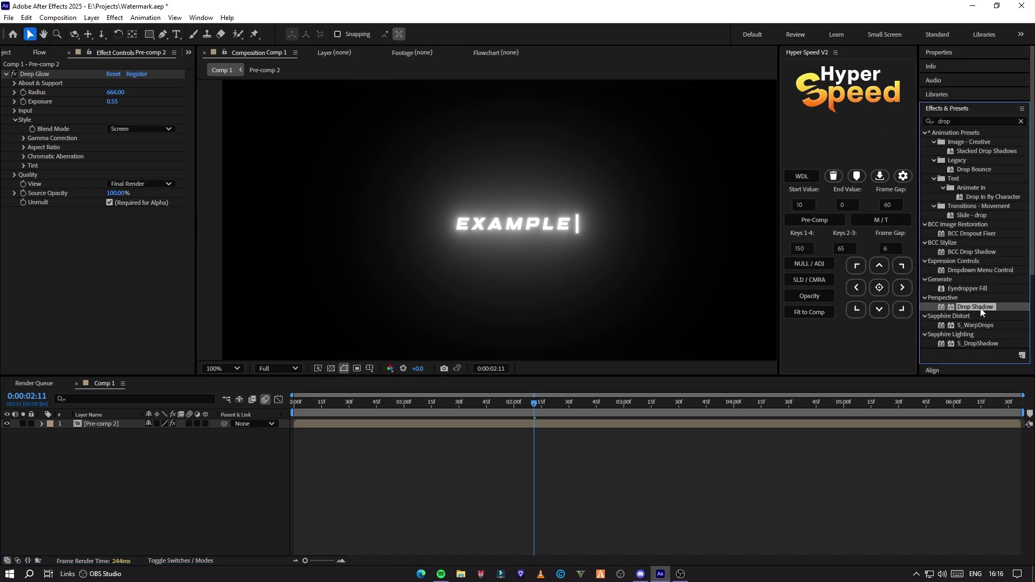
pyautogui.moveTo(977, 307); pyautogui.dragTo(323, 302)
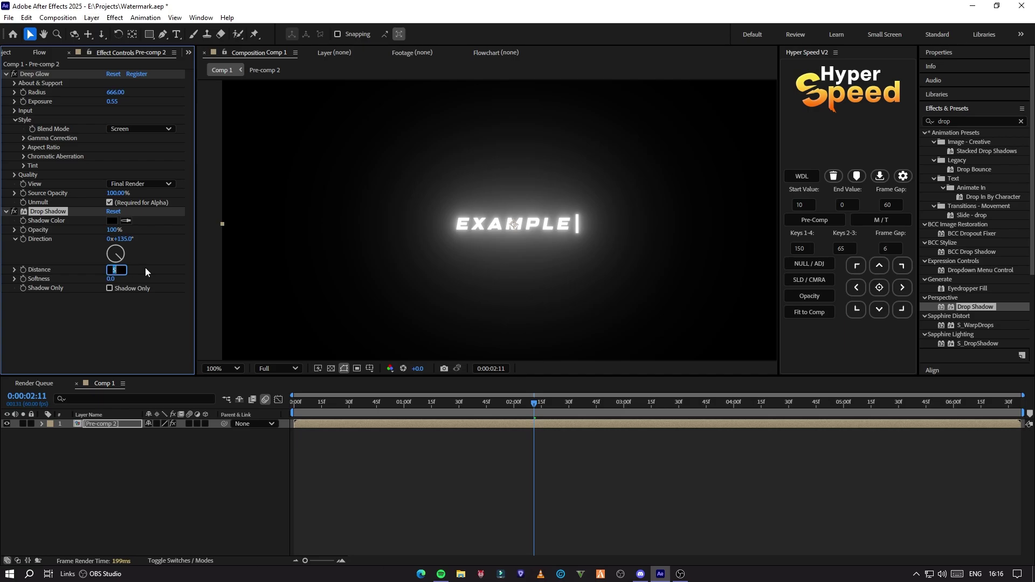
pyautogui.write('4')
pyautogui.click(142, 261)
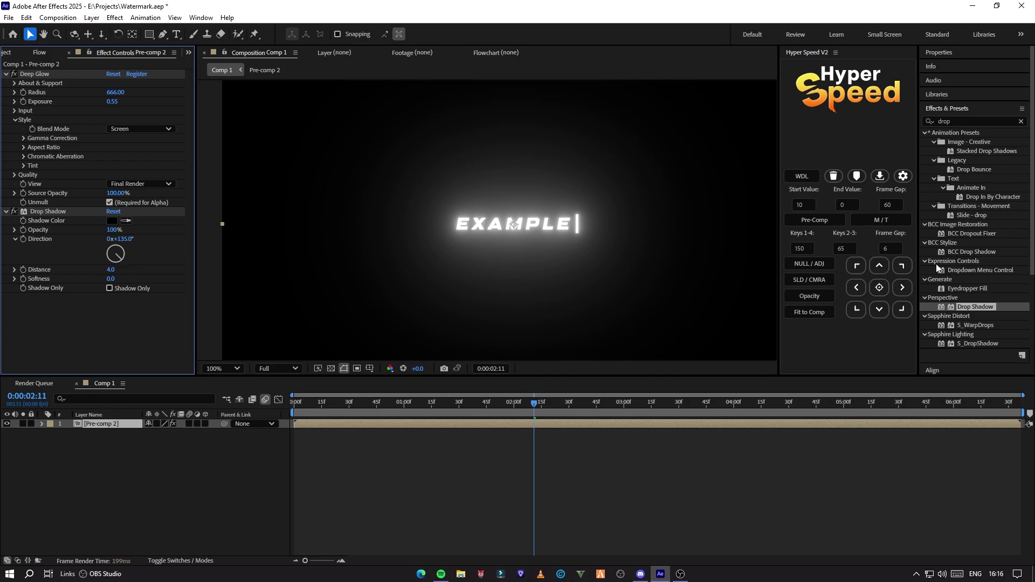
# Step: Add a second Drop Shadow effect to the precomposed layer, placed above Deep Glow in the effect order
pyautogui.click(975, 309)
pyautogui.moveTo(976, 311); pyautogui.dragTo(183, 99)
pyautogui.moveTo(147, 70); pyautogui.dragTo(141, 75)
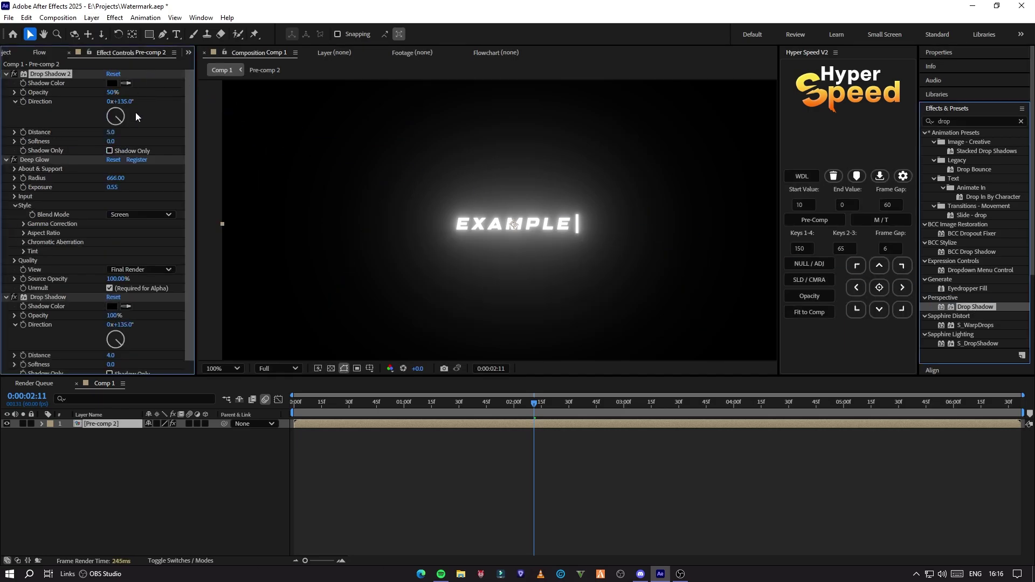